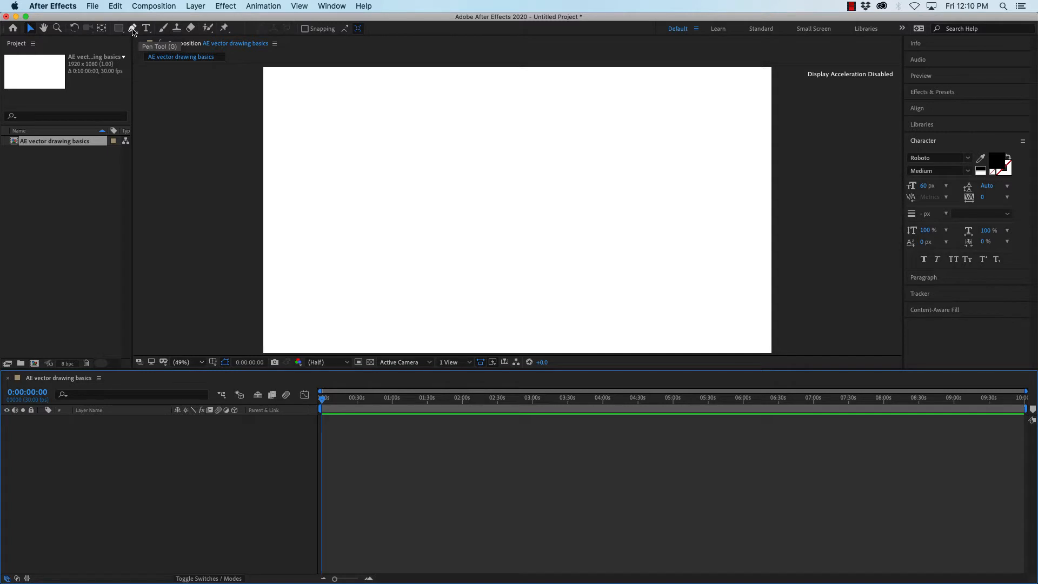
Draw a straight horizontal open path across the middle of the composition with the Pen tool, including a vertex at its midpoint
left_click(133, 29)
left_click(136, 34)
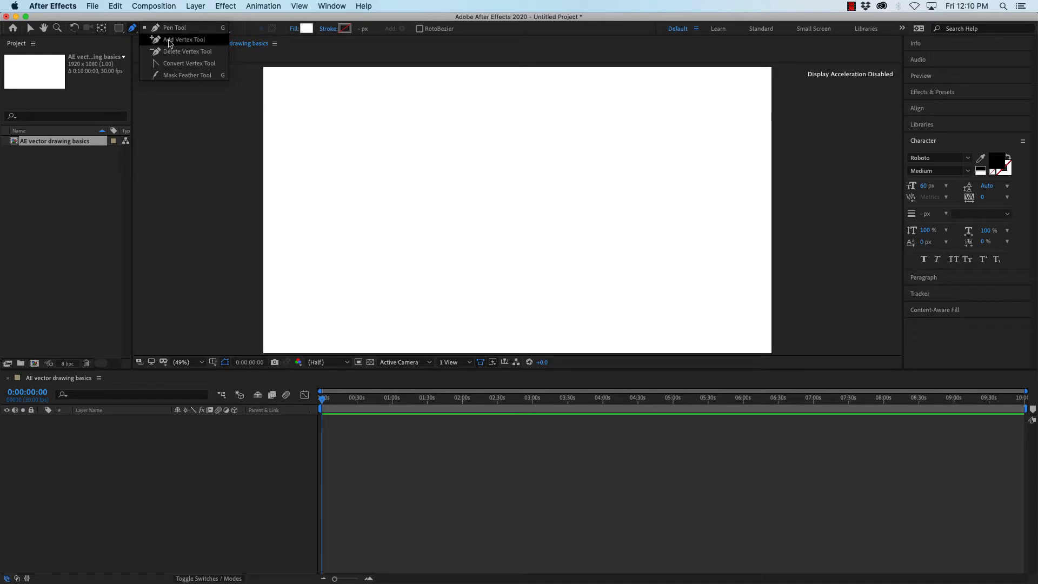
left_click(140, 36)
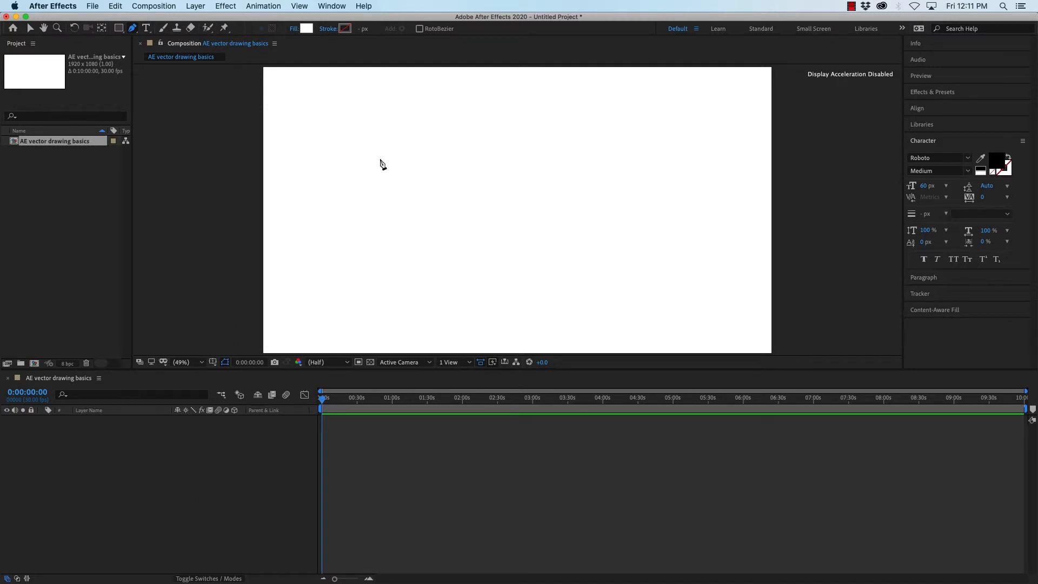
left_click(308, 210)
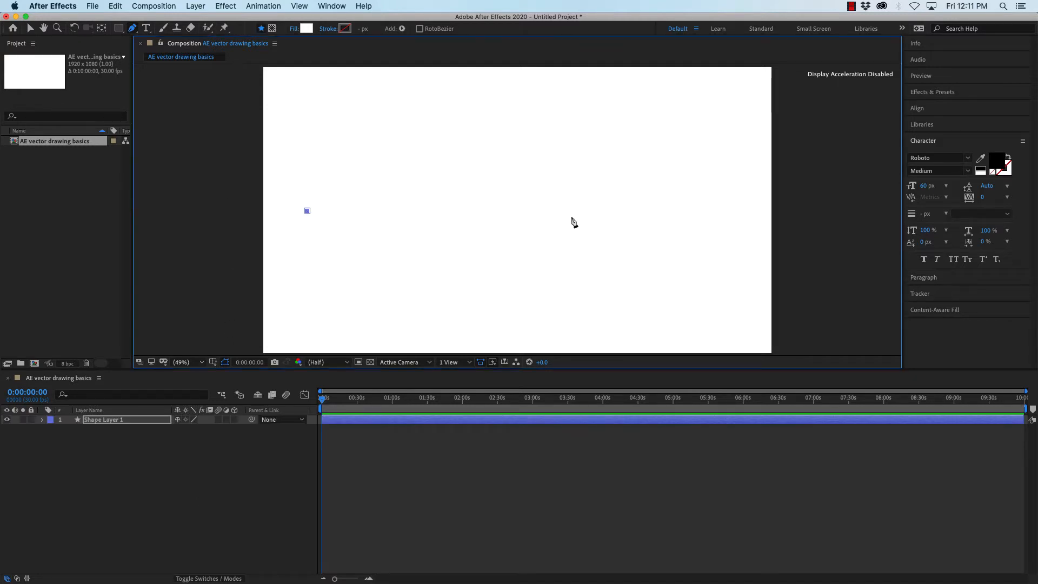
left_click(629, 211)
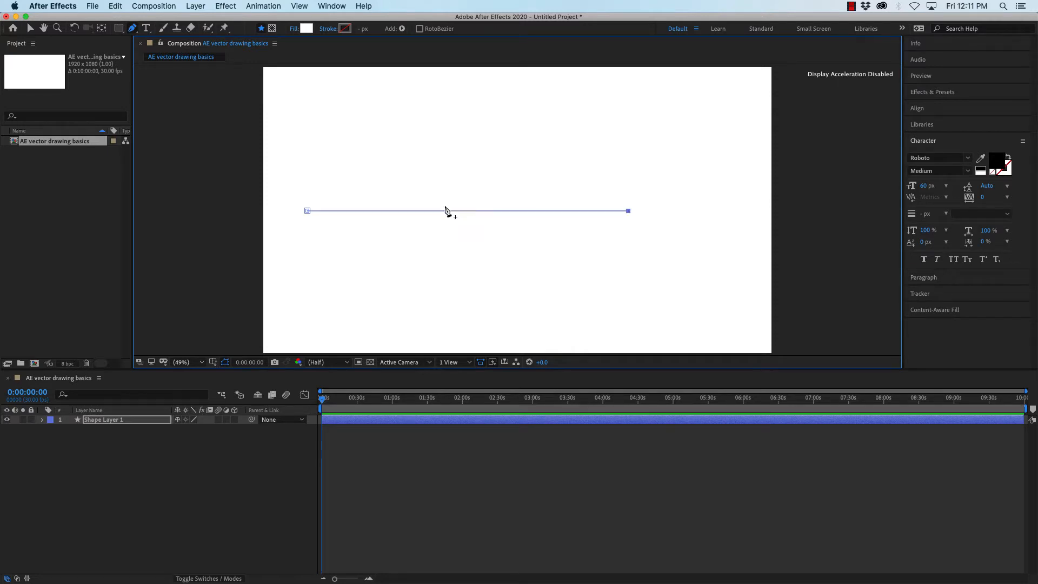
left_click(189, 241, "super")
Examine the new shape layer's Transform properties and the contents of its shape group
left_click(43, 420)
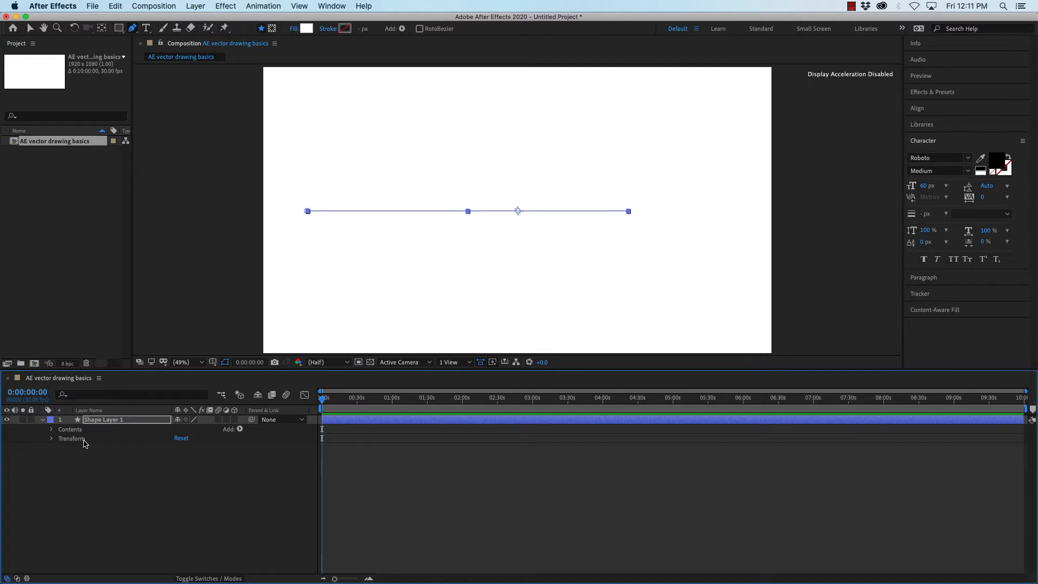
left_click(51, 441)
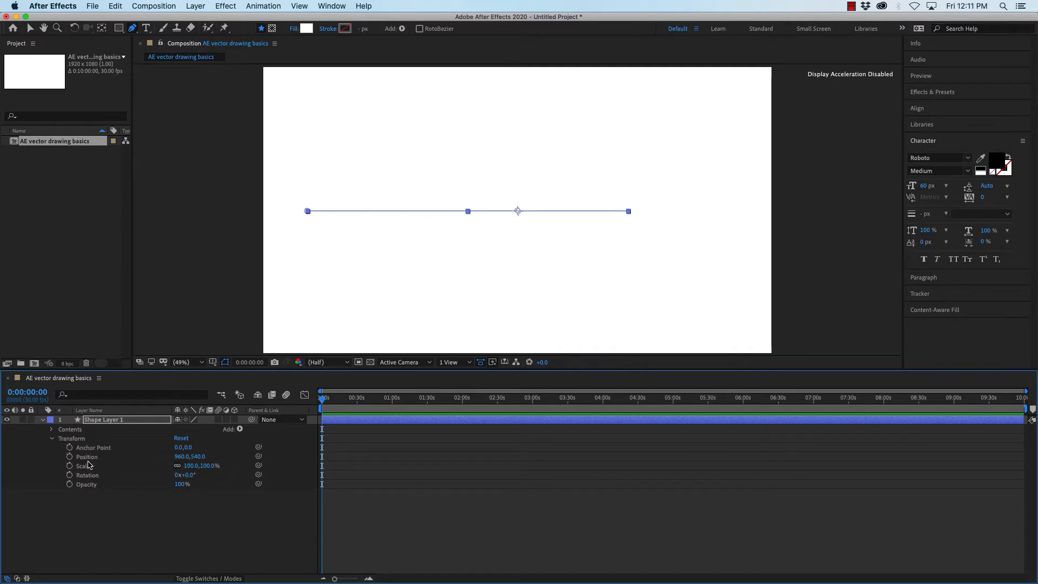
left_click(52, 440)
left_click(51, 430)
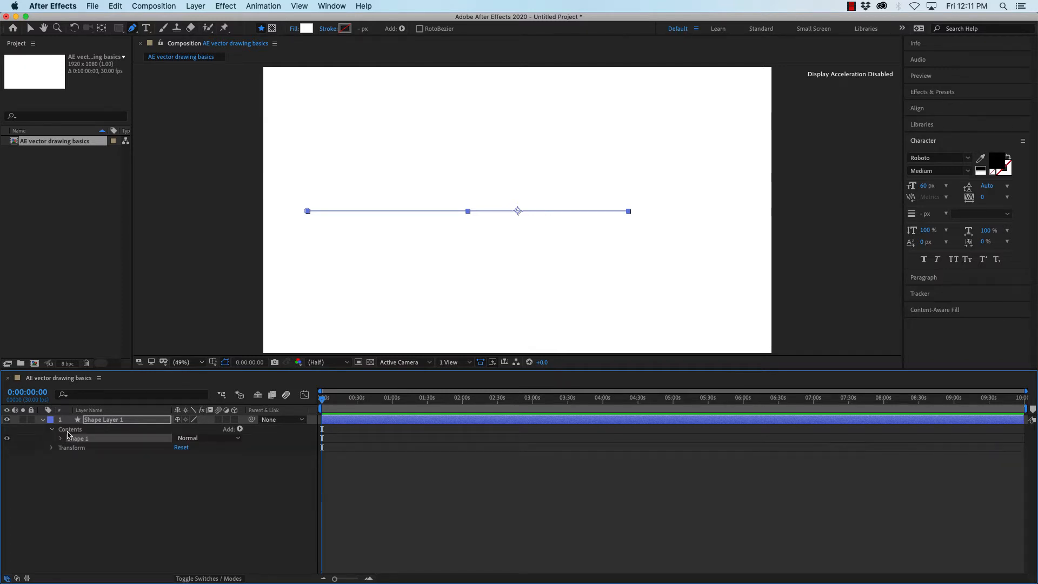
left_click(61, 439)
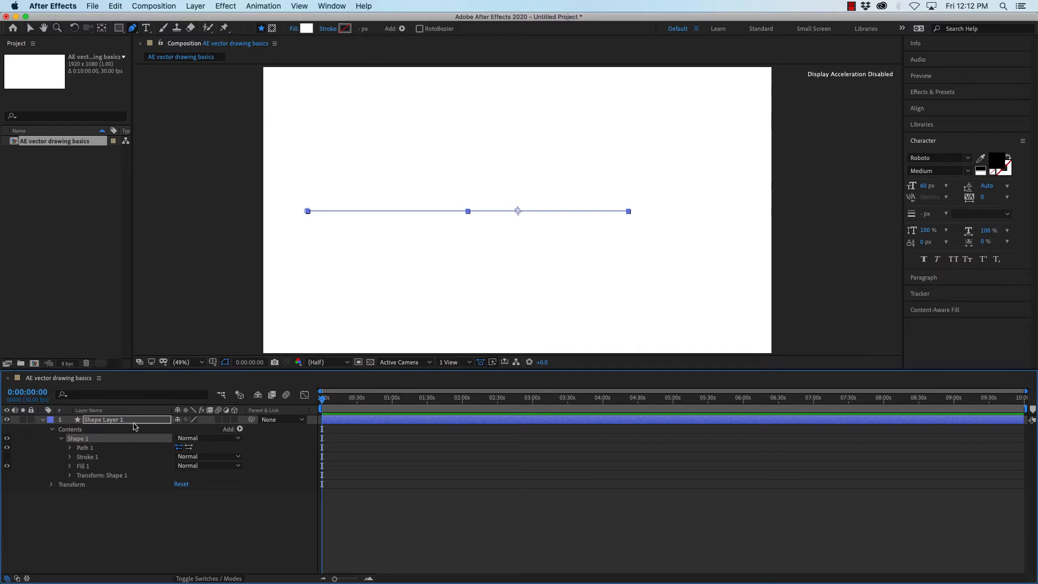
left_click(308, 30)
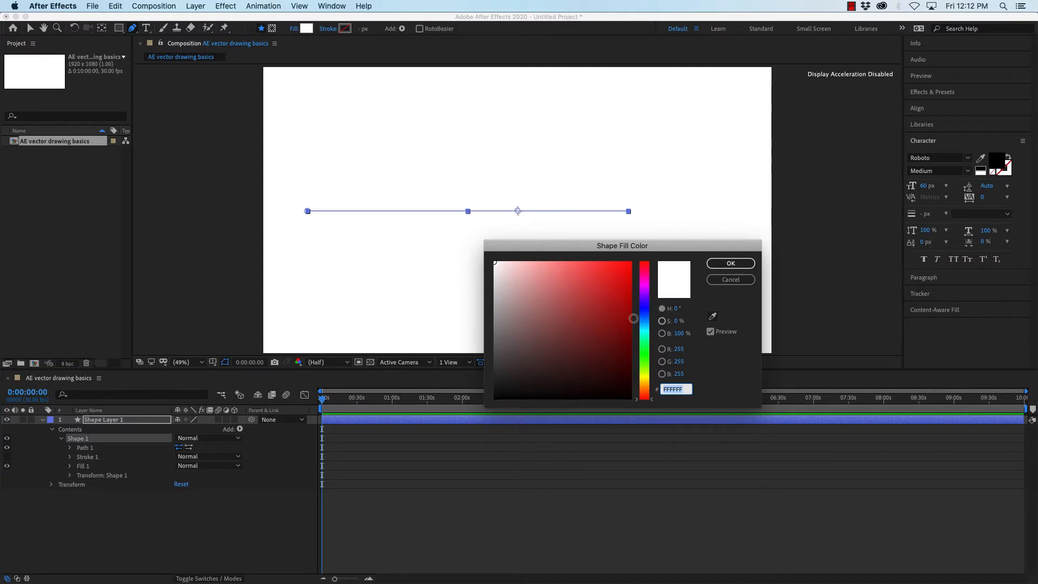
left_click(613, 285)
mouse_move(622, 285)
left_mouse_down()
mouse_move(629, 273)
mouse_move(498, 269)
mouse_move(598, 343)
mouse_move(495, 263)
left_mouse_up()
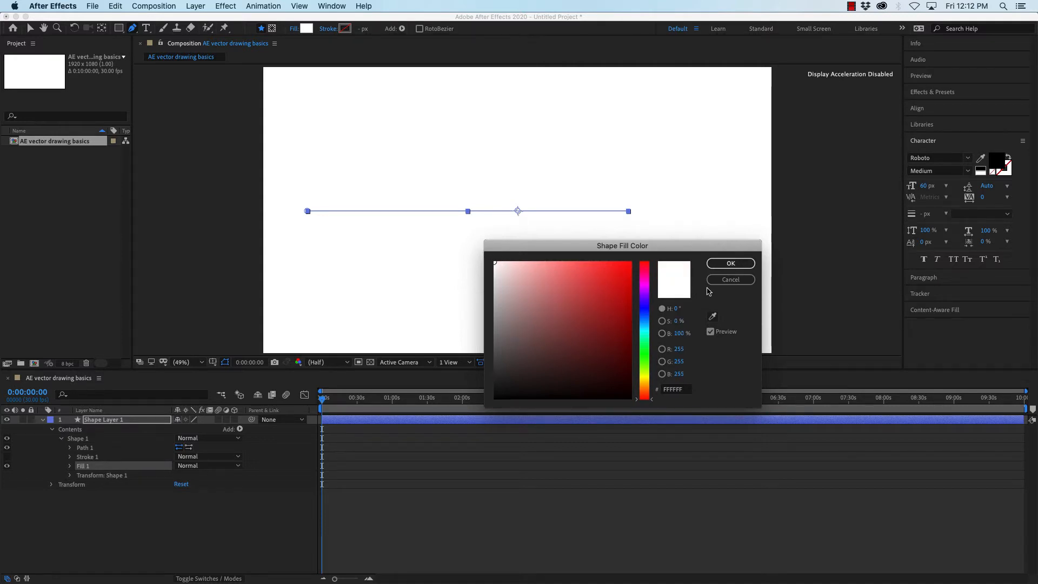
left_click(724, 280)
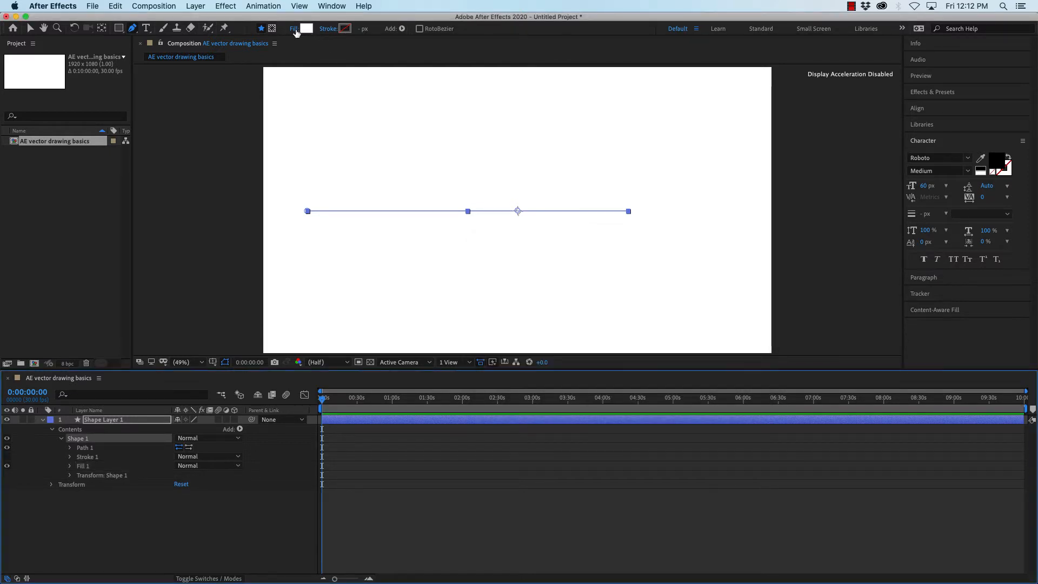
Set the line's fill type to None in the fill options
left_click(292, 30)
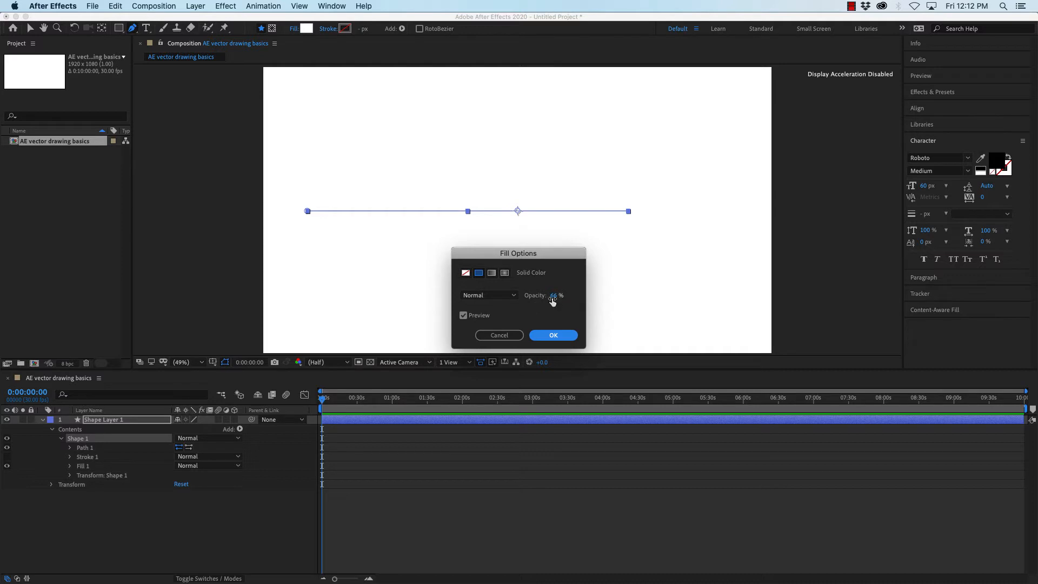
left_click_drag(552, 301, 637, 293)
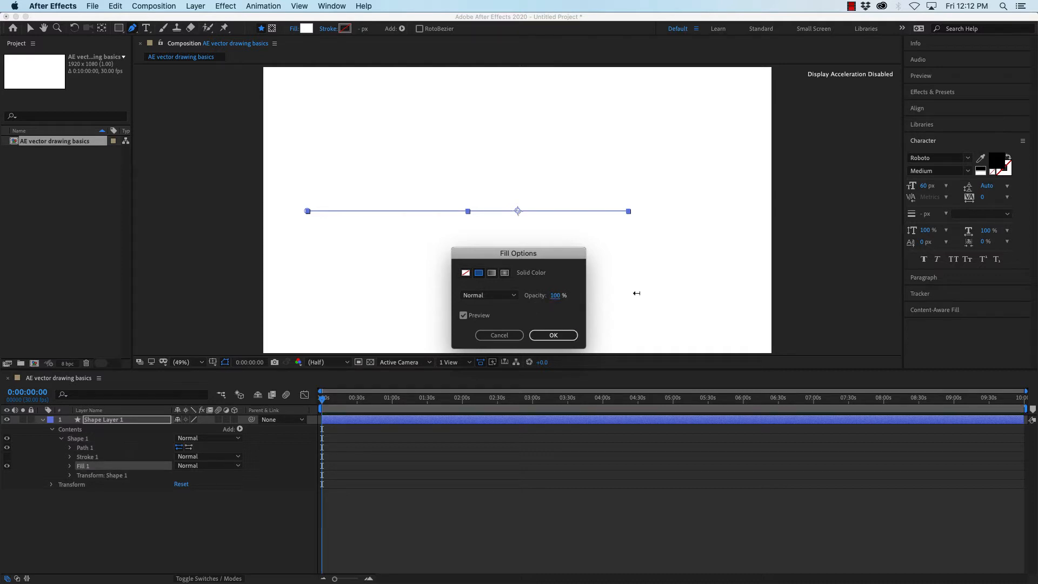
left_click(466, 273)
left_click(569, 339)
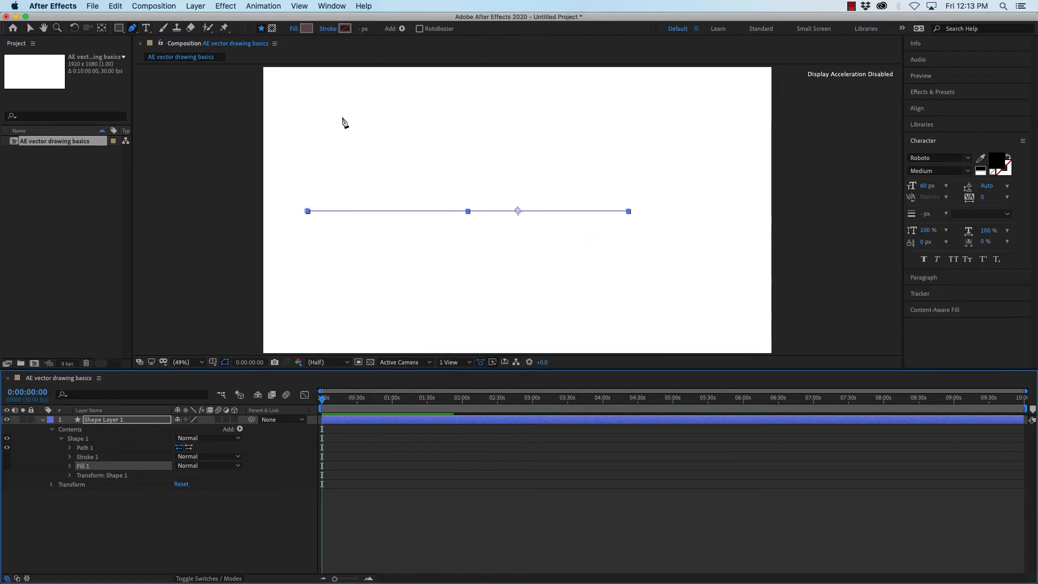
Give the line a solid red stroke in colour CE2C2C
left_click(328, 30)
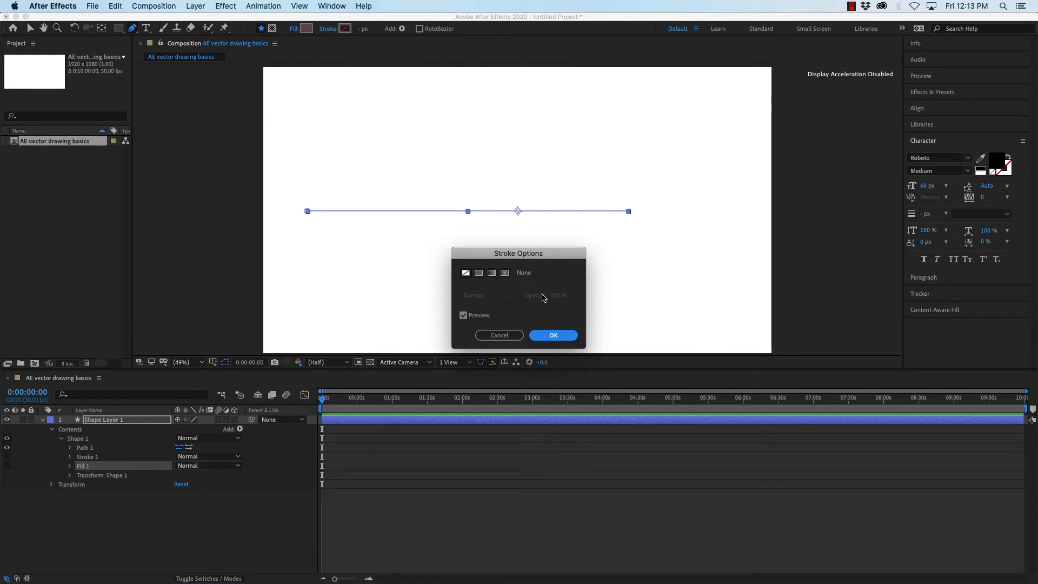
left_click(498, 336)
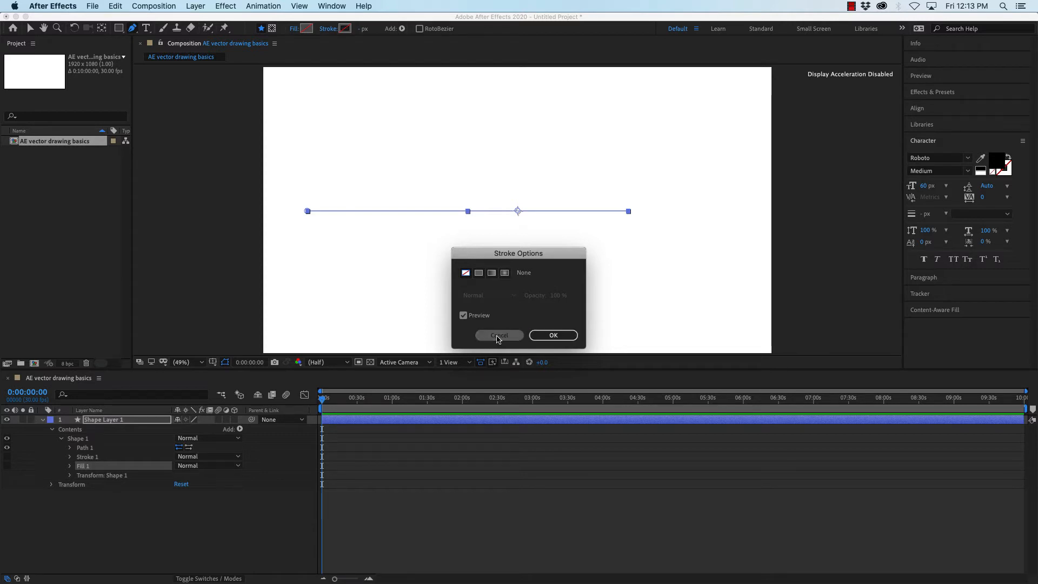
left_click(346, 28)
left_click(573, 274)
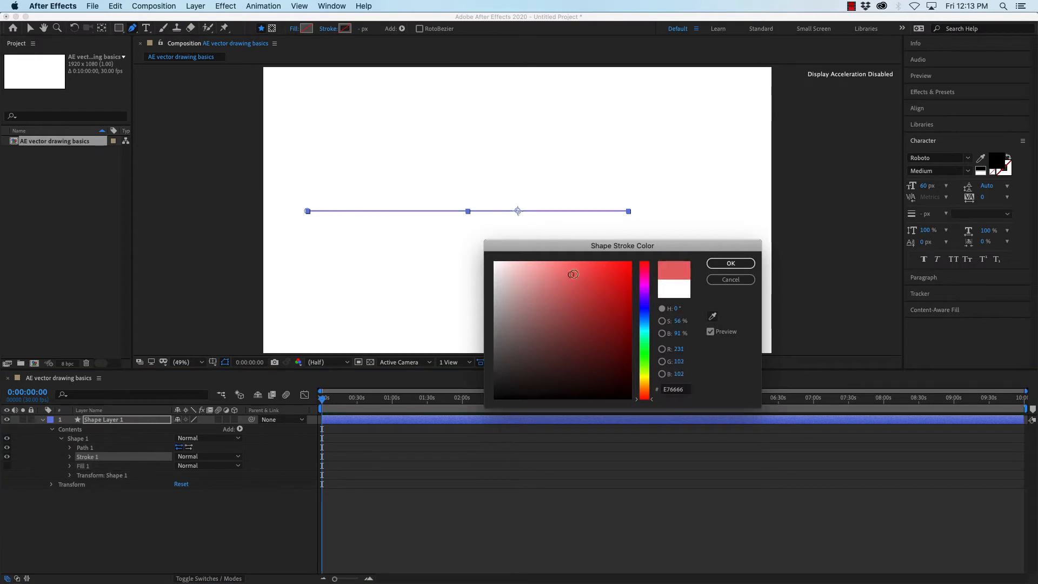
mouse_move(573, 275)
left_mouse_down()
mouse_move(611, 264)
mouse_move(613, 287)
mouse_move(602, 288)
left_mouse_up()
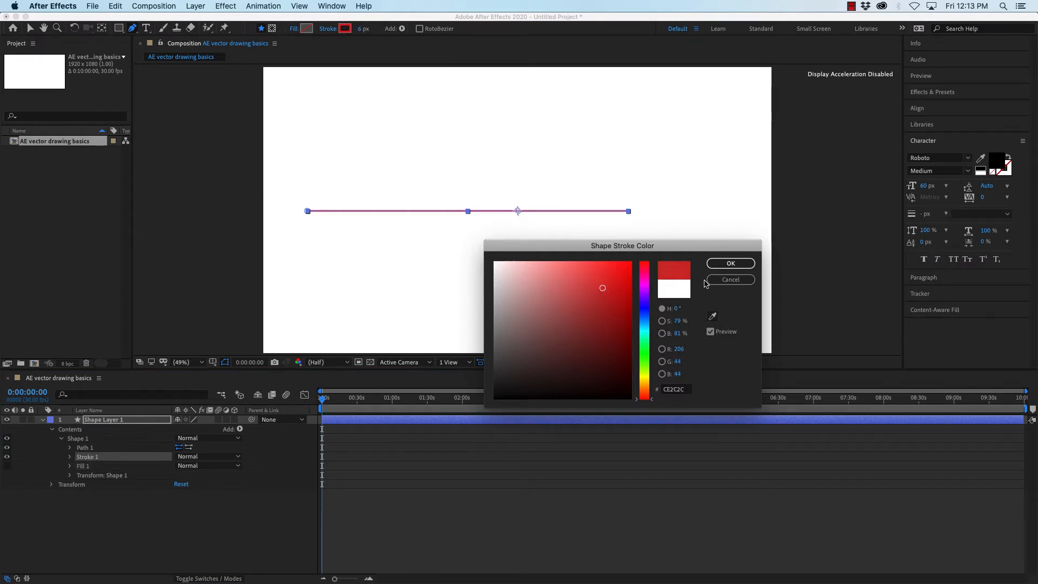
left_click(730, 263)
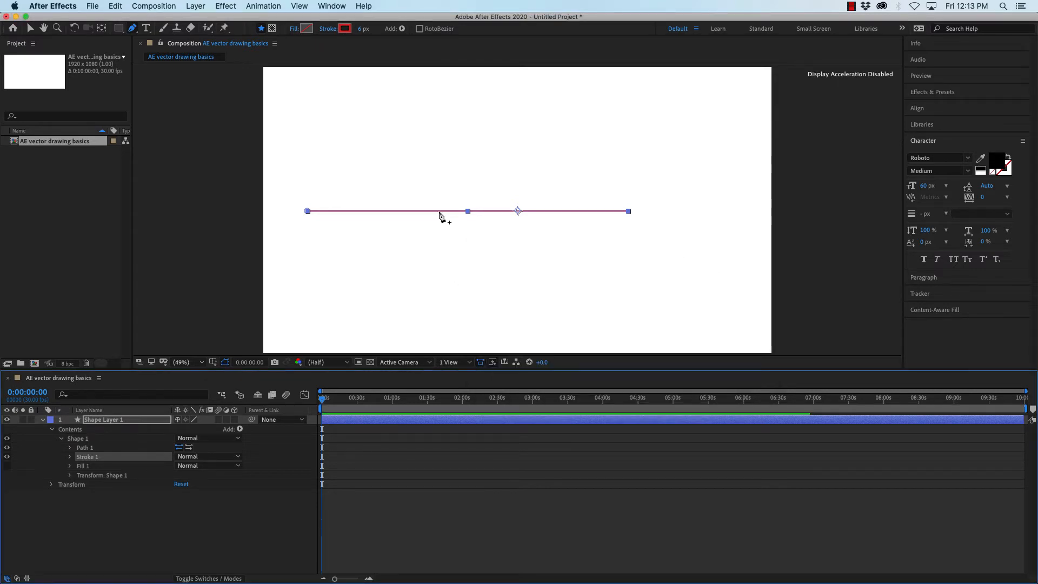
Set the line's stroke width to 20 px and increase it further to 99 px
left_click(362, 28)
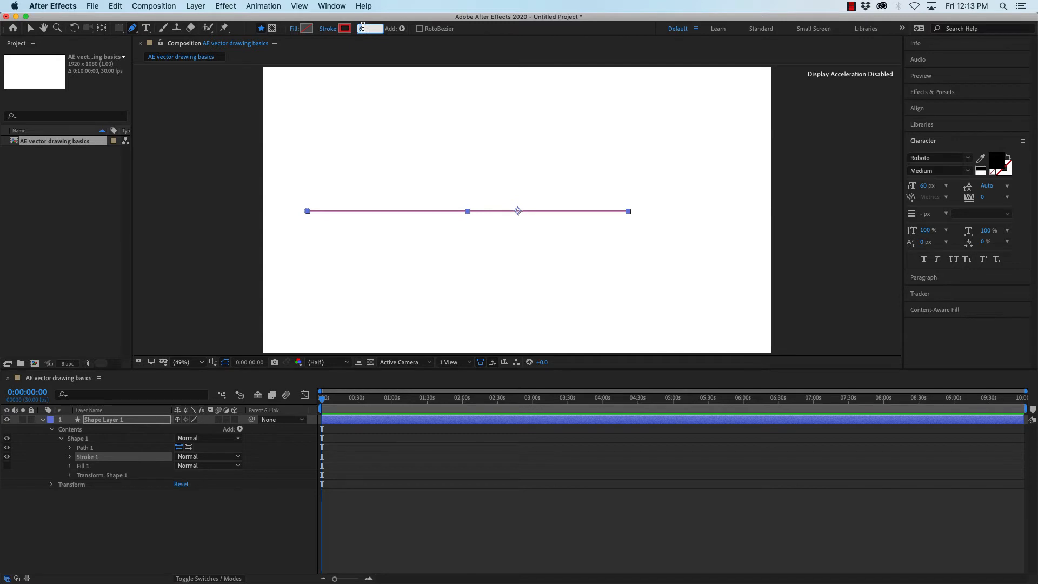
type("20")
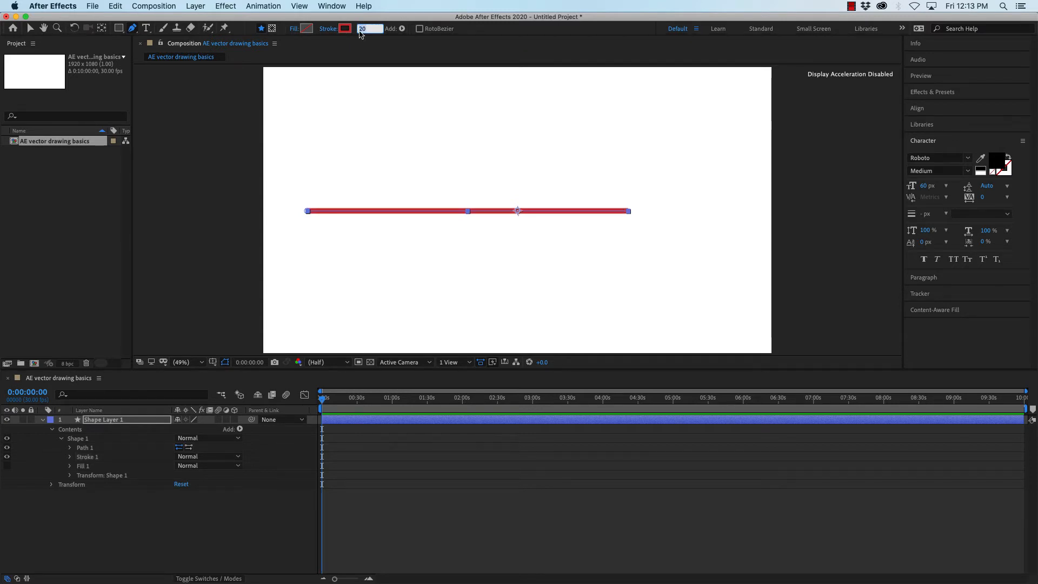
key("Return")
left_click_drag(361, 32, 405, 29)
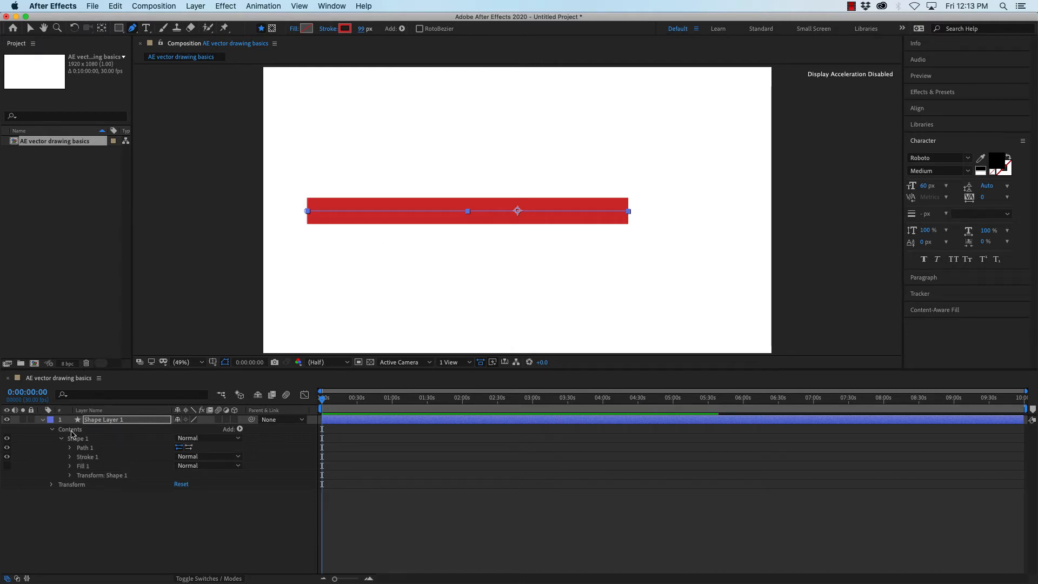
Try Projecting Cap as the red stroke's line cap, and settle on Round Cap
left_click(69, 448)
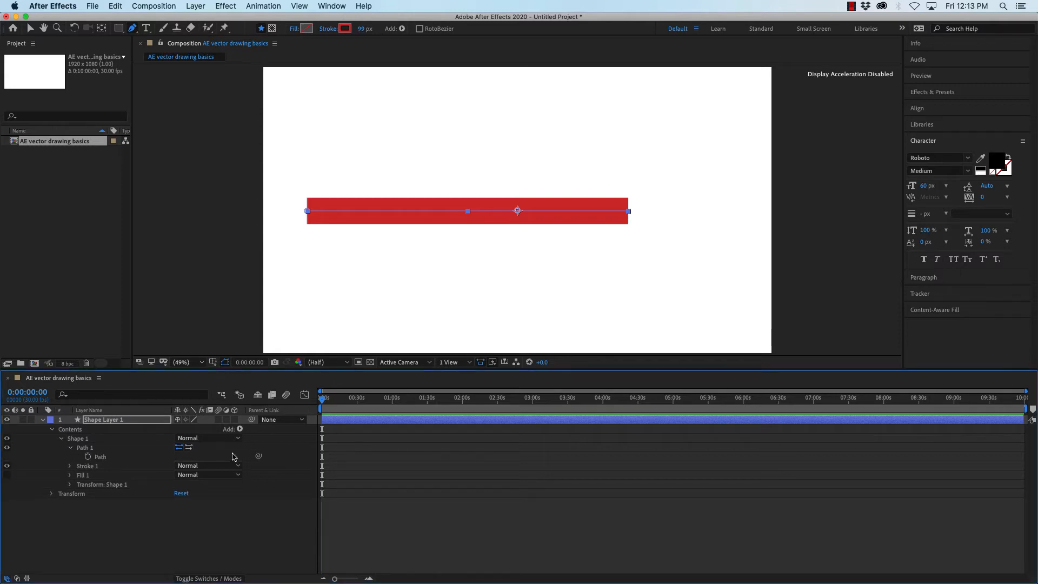
left_click(70, 448)
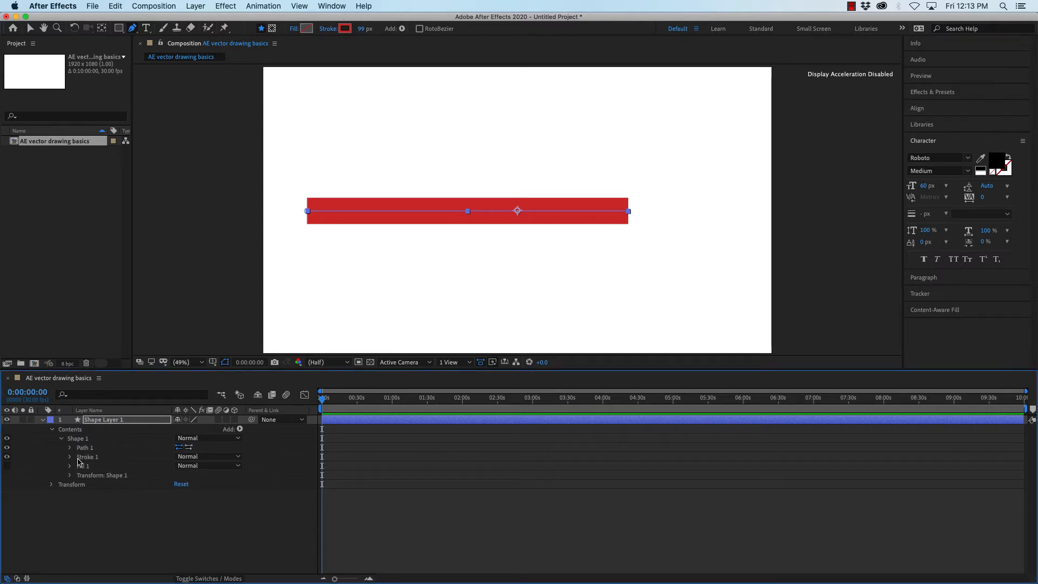
left_click(69, 458)
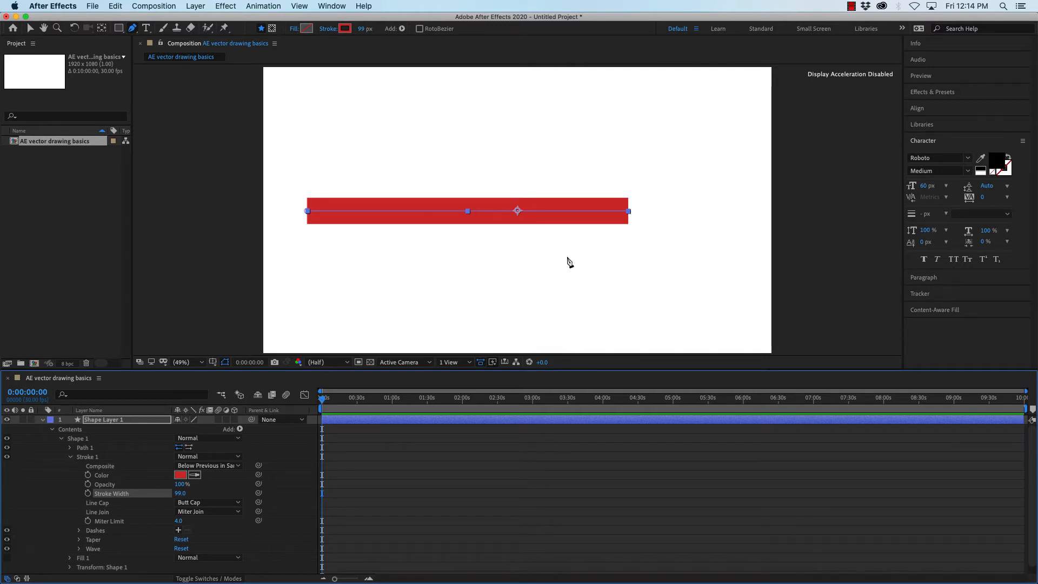
left_click(199, 504)
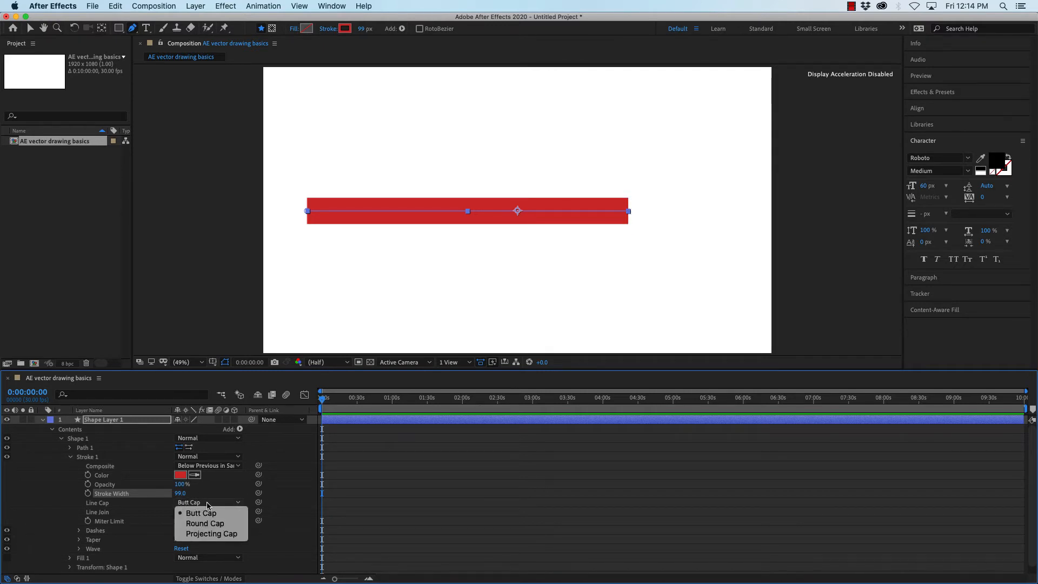
left_click(204, 534)
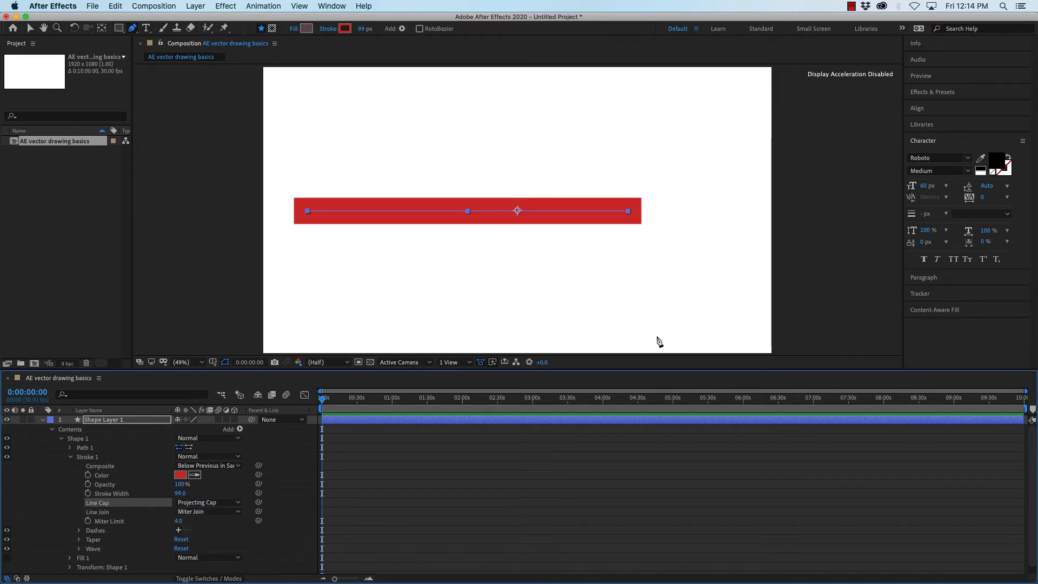
left_click(190, 503)
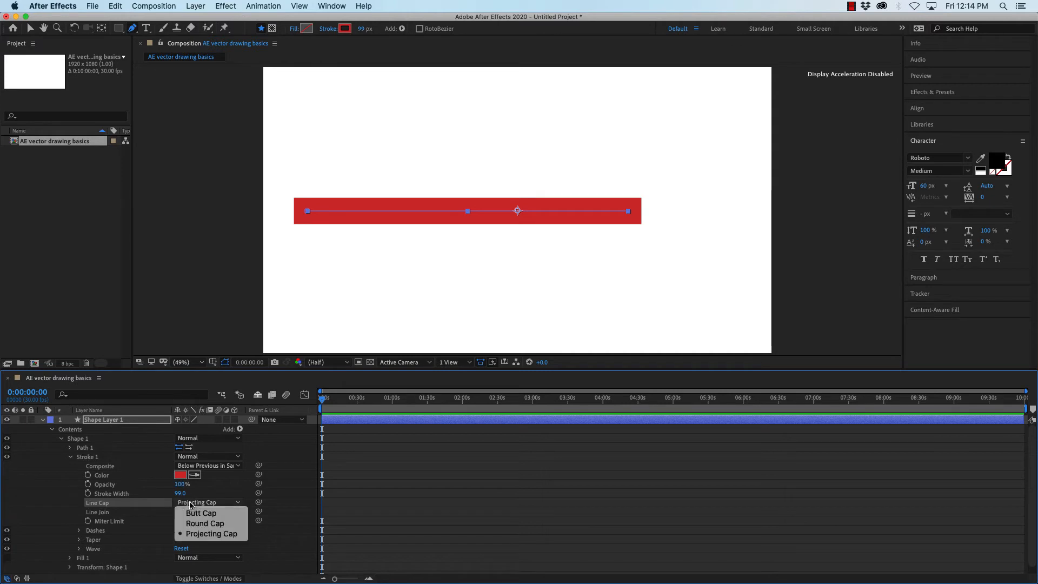
left_click(198, 525)
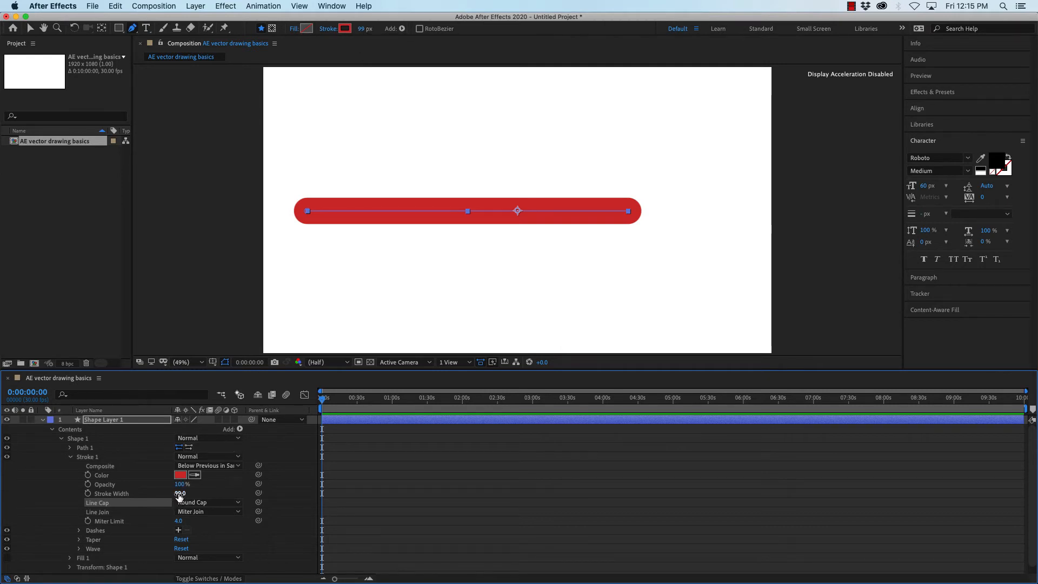
mouse_move(179, 494)
left_mouse_down()
mouse_move(145, 493)
mouse_move(264, 479)
mouse_move(167, 482)
left_mouse_up()
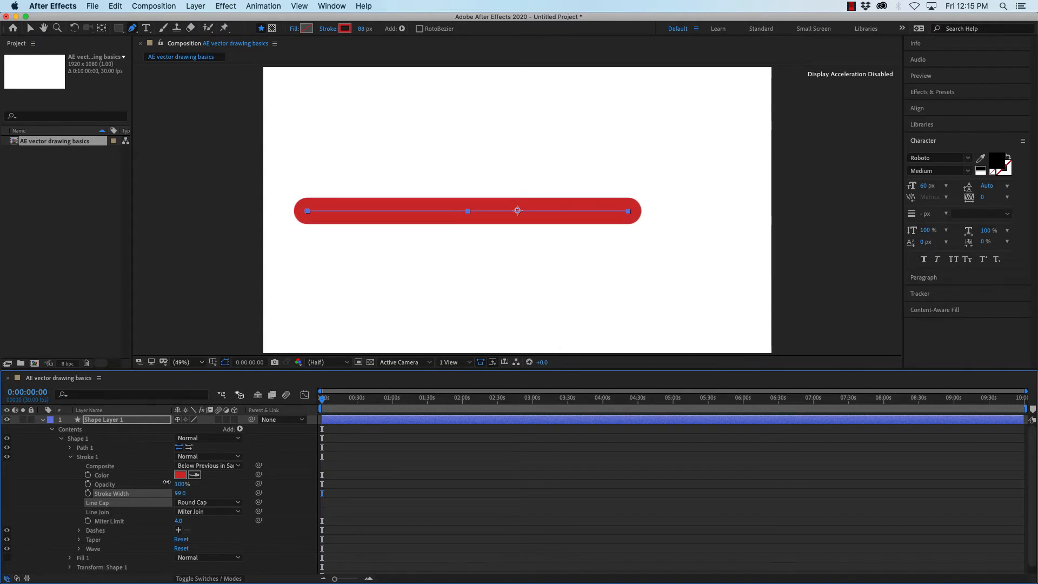
left_click(210, 512)
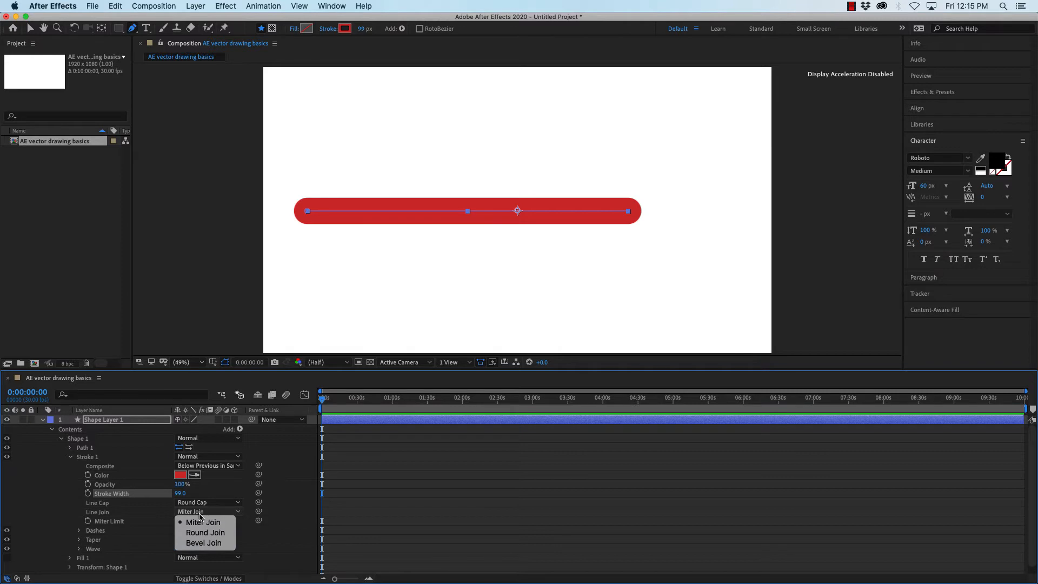
left_click(141, 514)
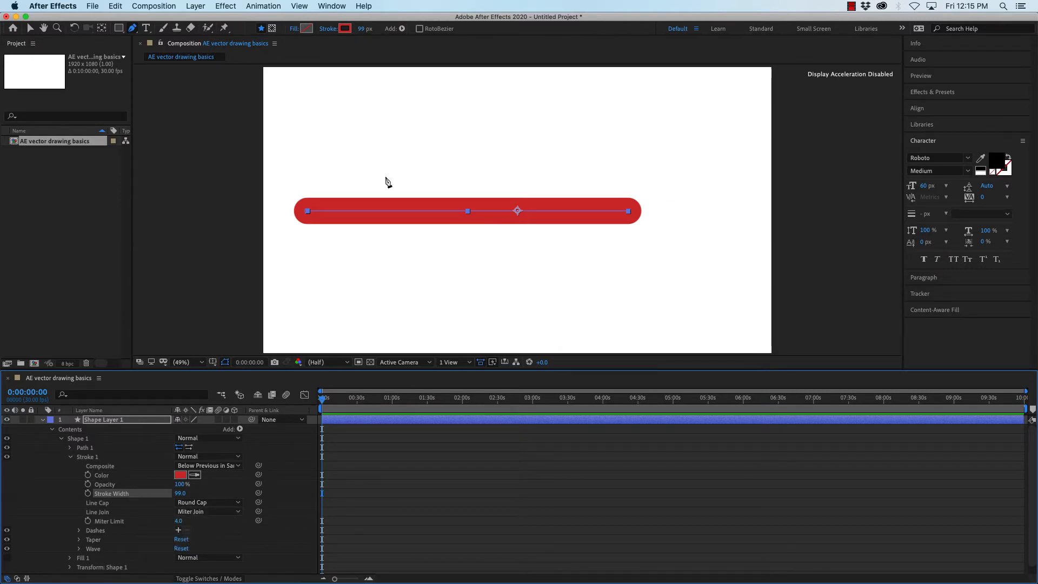
With the line's layer deselected, draw a three-point arrowhead at the line's right end as a separate shape layer using the Pen tool
left_click(185, 304)
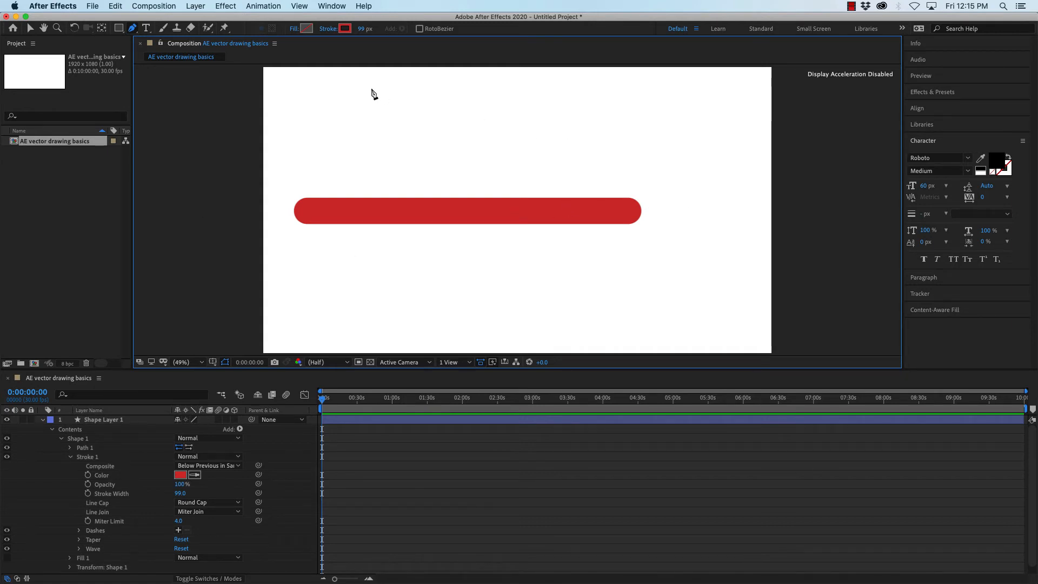
left_click(71, 459)
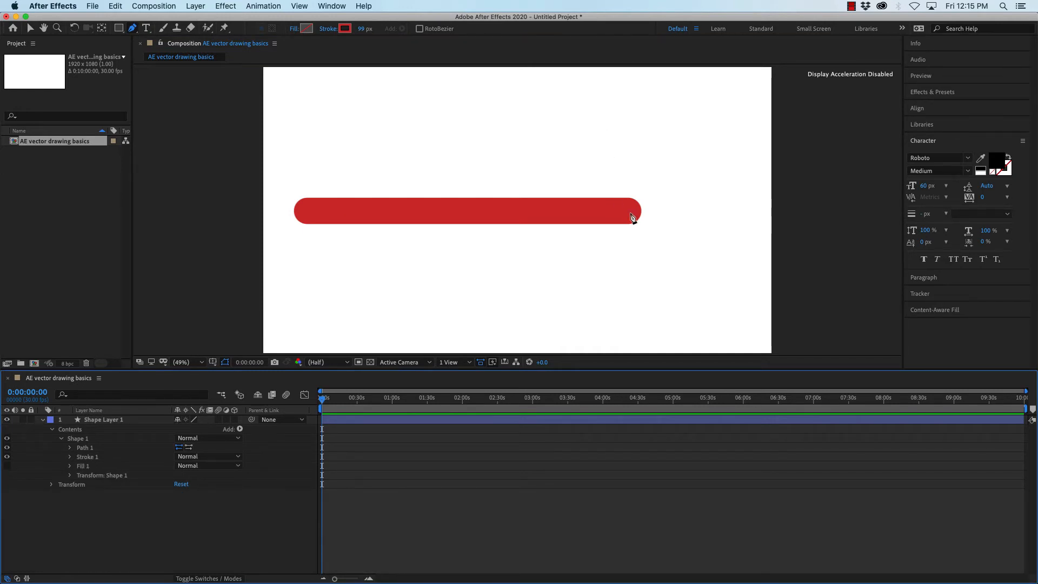
left_click(541, 124)
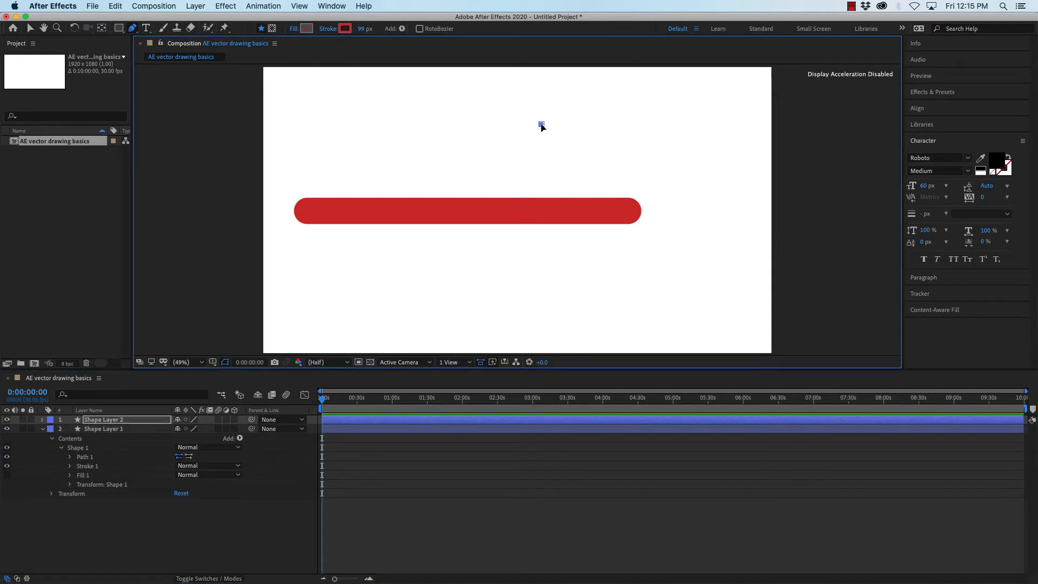
left_click(628, 212)
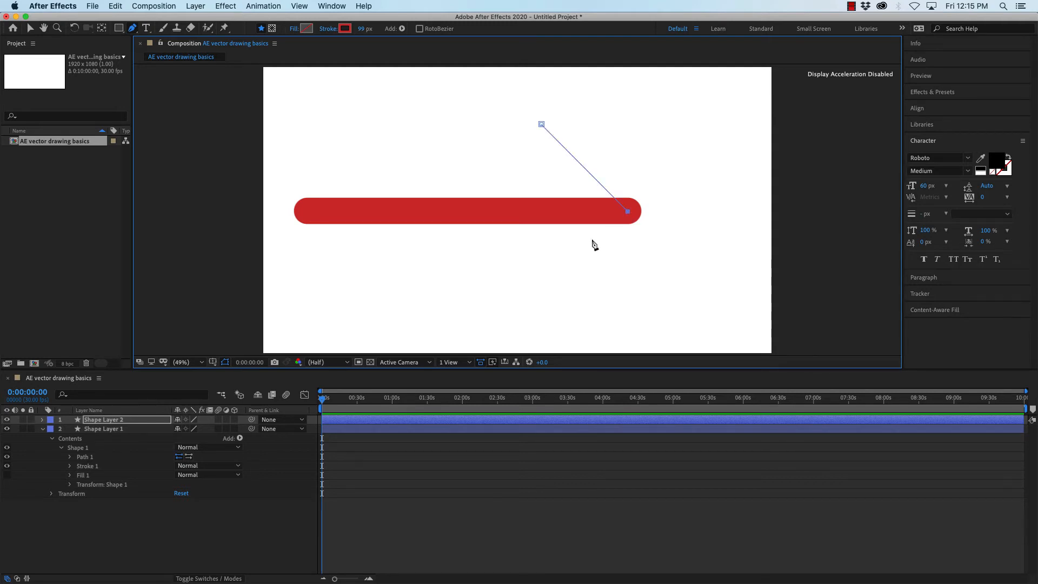
left_click(545, 285)
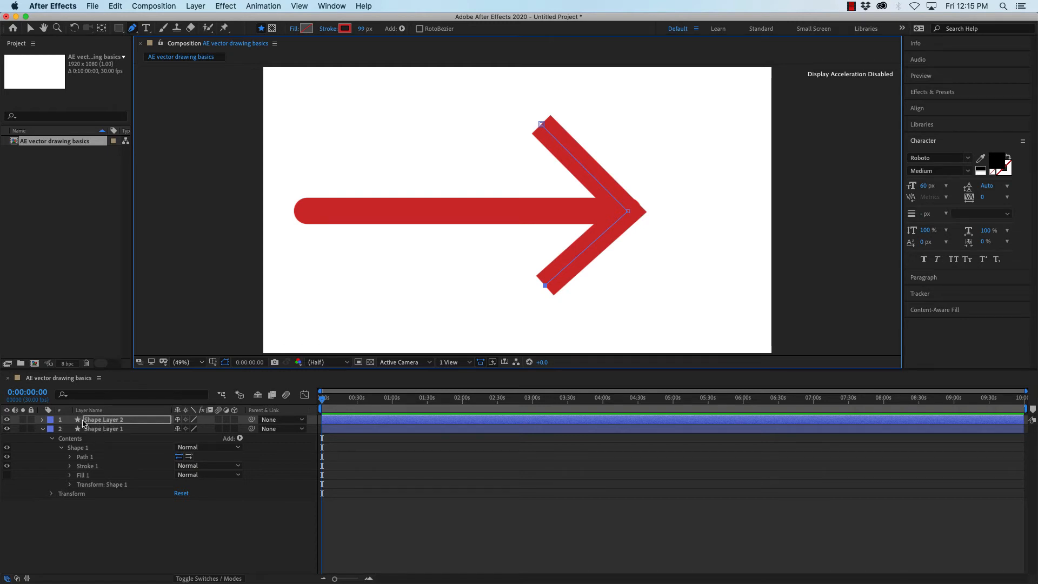
Delete Shape Layer 2, which holds the separate arrowhead
left_click(43, 420)
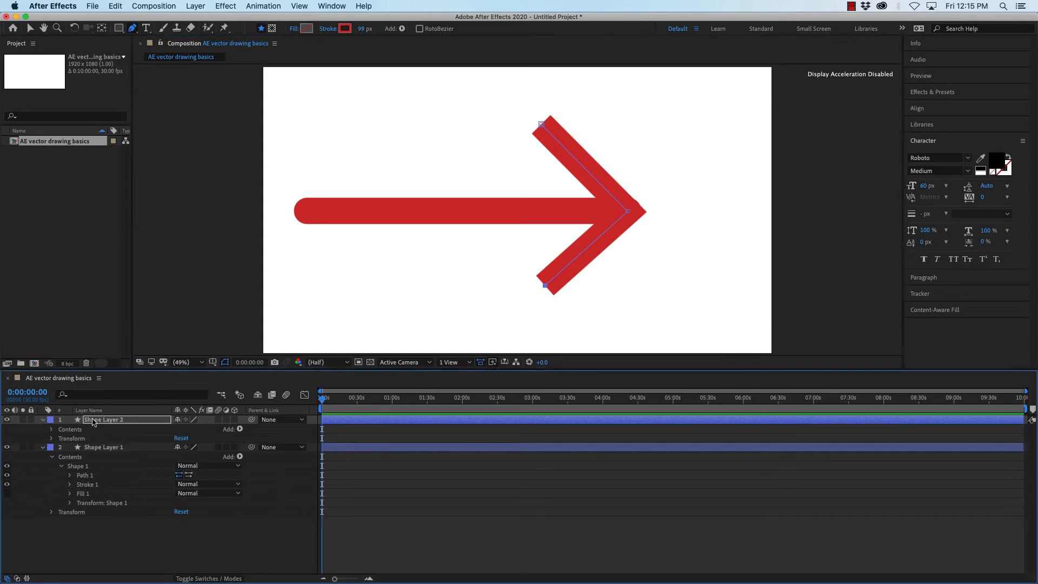
left_click(43, 420)
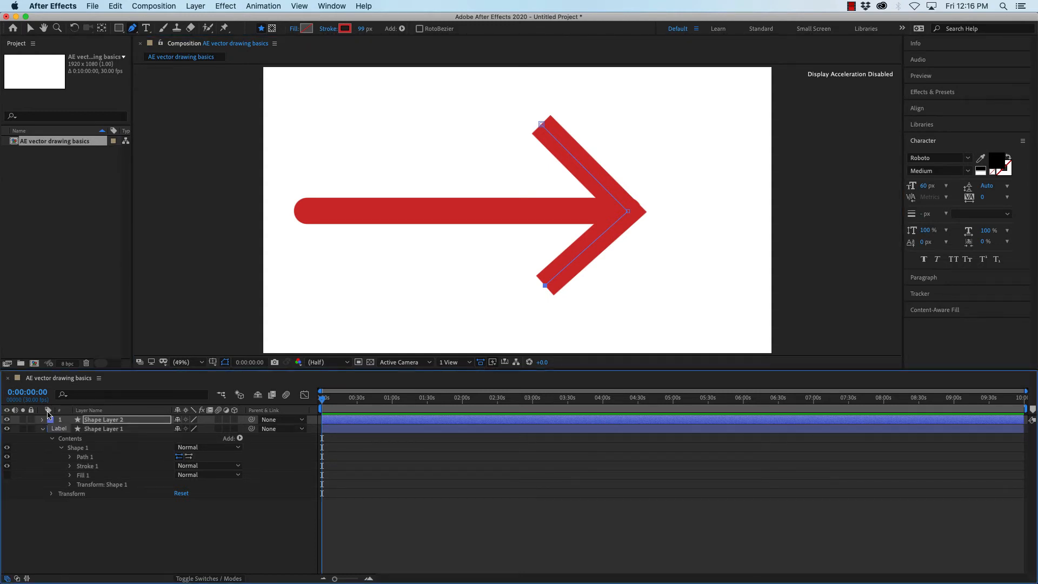
left_click(100, 420)
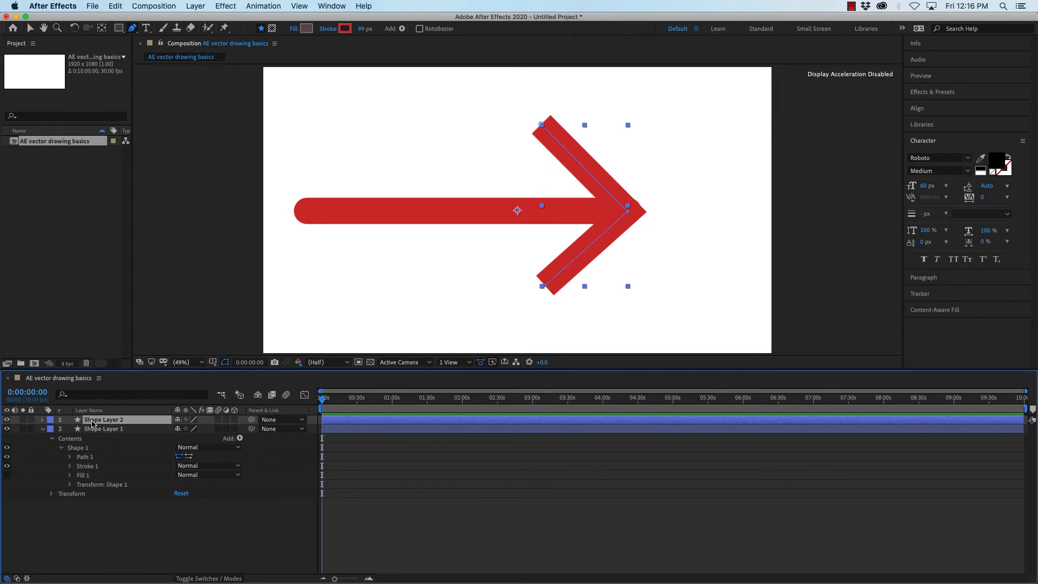
key("Delete")
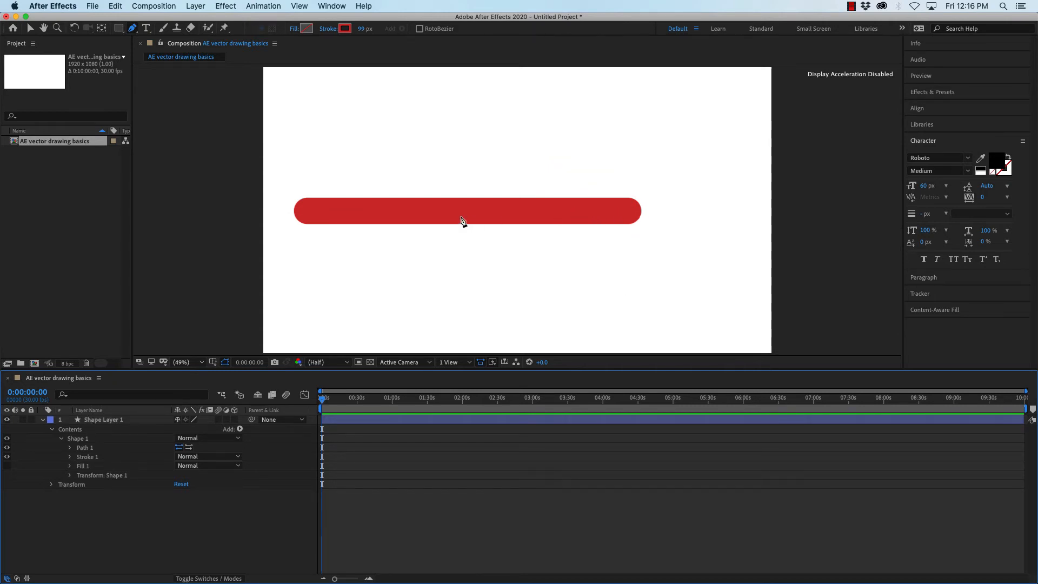
Draw a three-point arrowhead at the line's right end as a second shape inside Shape Layer 1, using the Pen tool
left_click(130, 425)
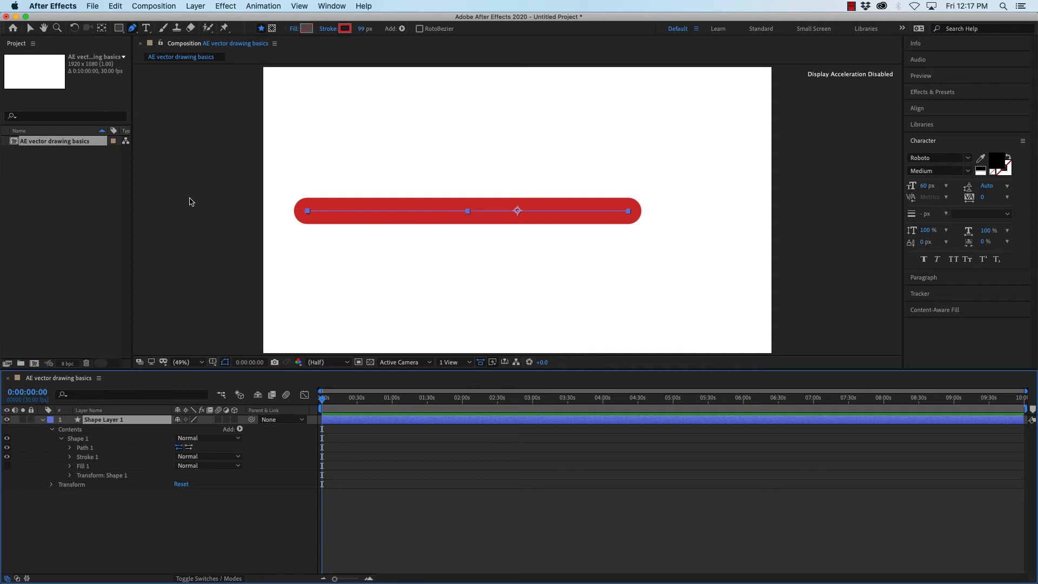
left_click(550, 122)
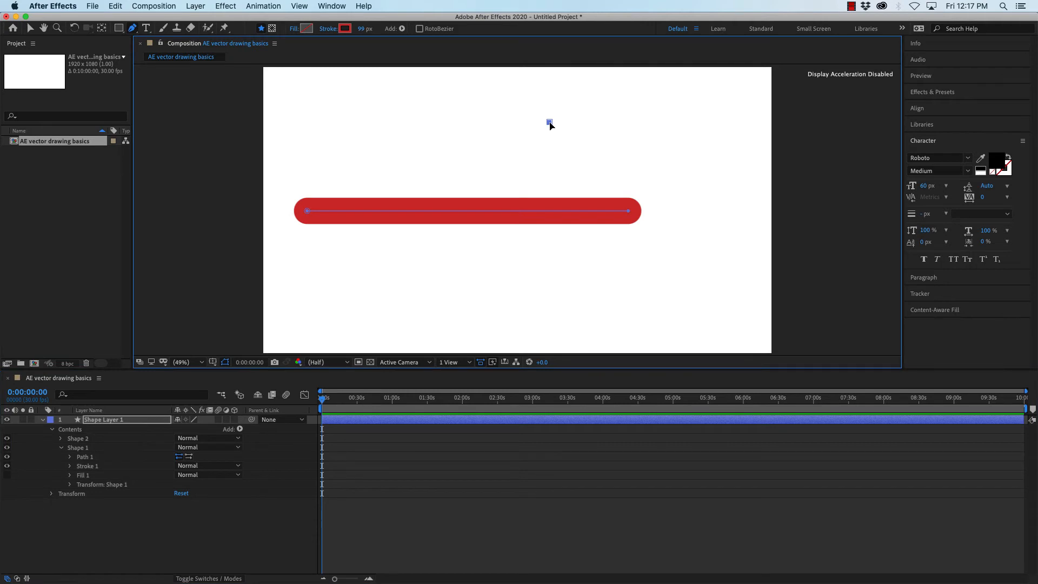
left_click(628, 211)
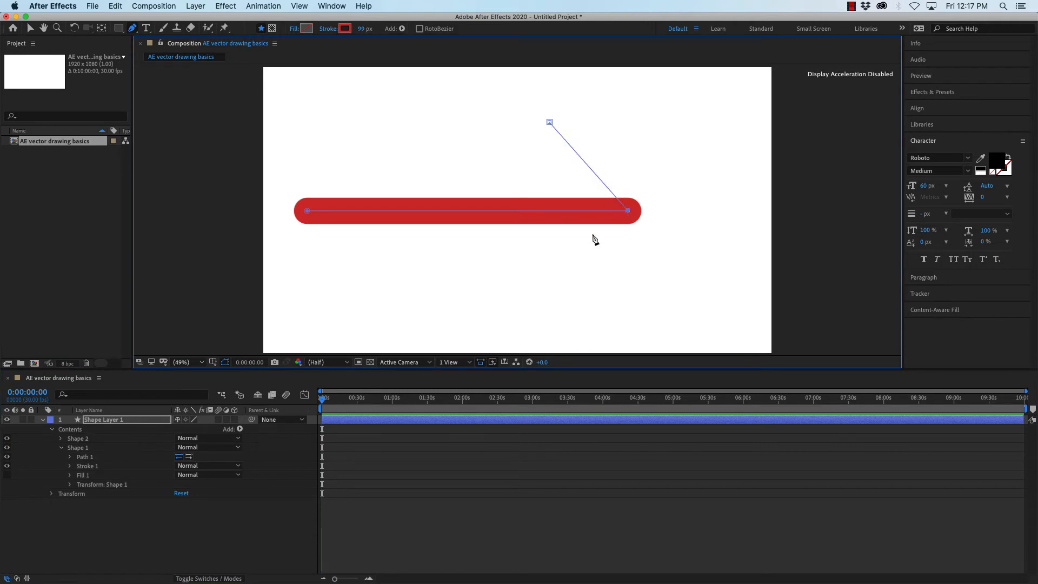
left_click(552, 291)
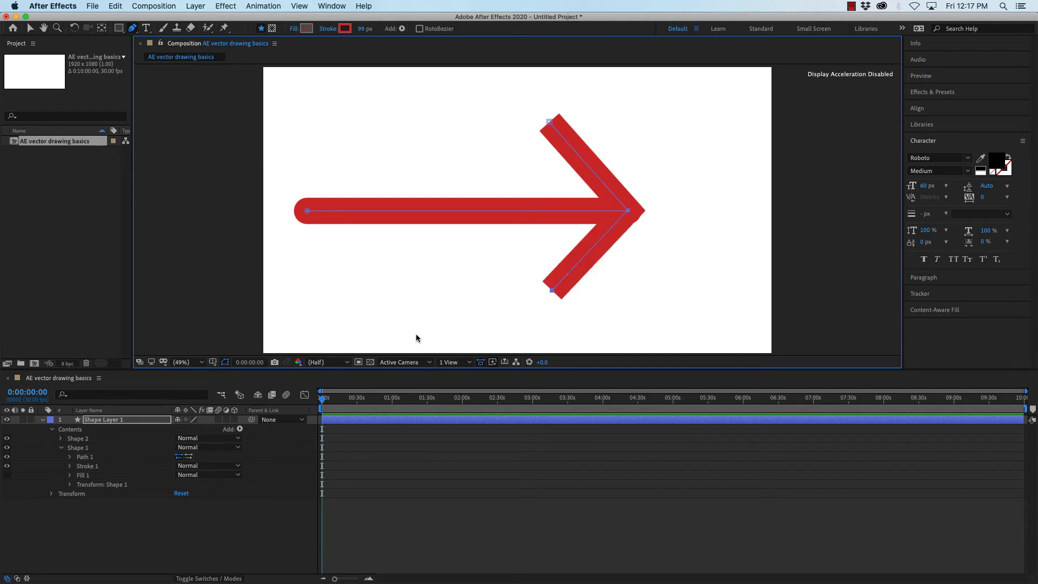
Collapse Shape 1 and reorder the contents of Shape Layer 1 so Shape 2 sits below Shape 1
left_click(60, 448)
left_click_drag(77, 438, 78, 449)
left_click(56, 442)
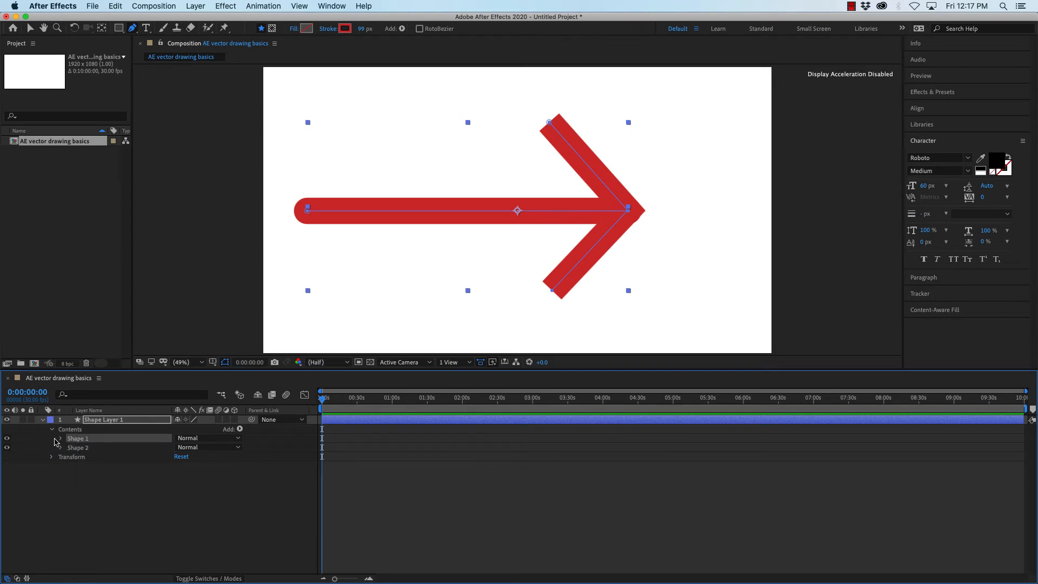
Toggle the visibility of Shape 1 and Shape 2 off and on to identify the line and the arrowhead
left_click(6, 439)
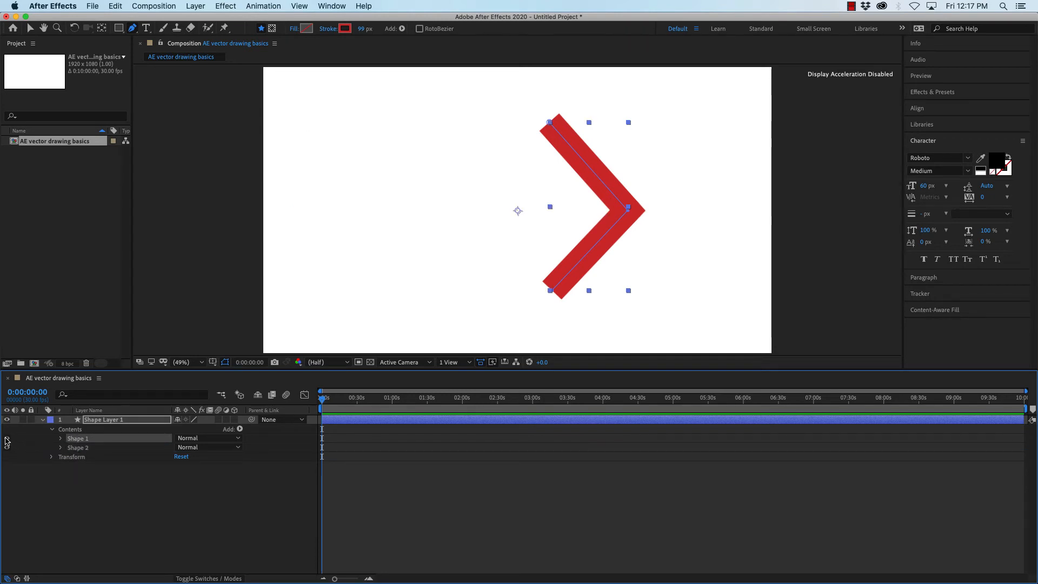
left_click(6, 439)
left_click(6, 439)
left_click(6, 439)
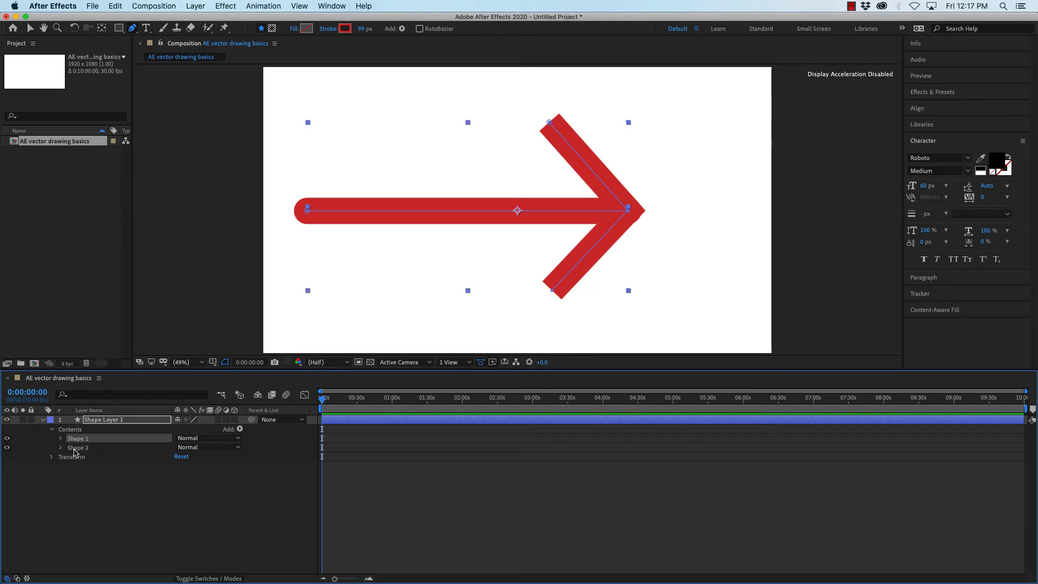
left_click(74, 451)
left_click(6, 448)
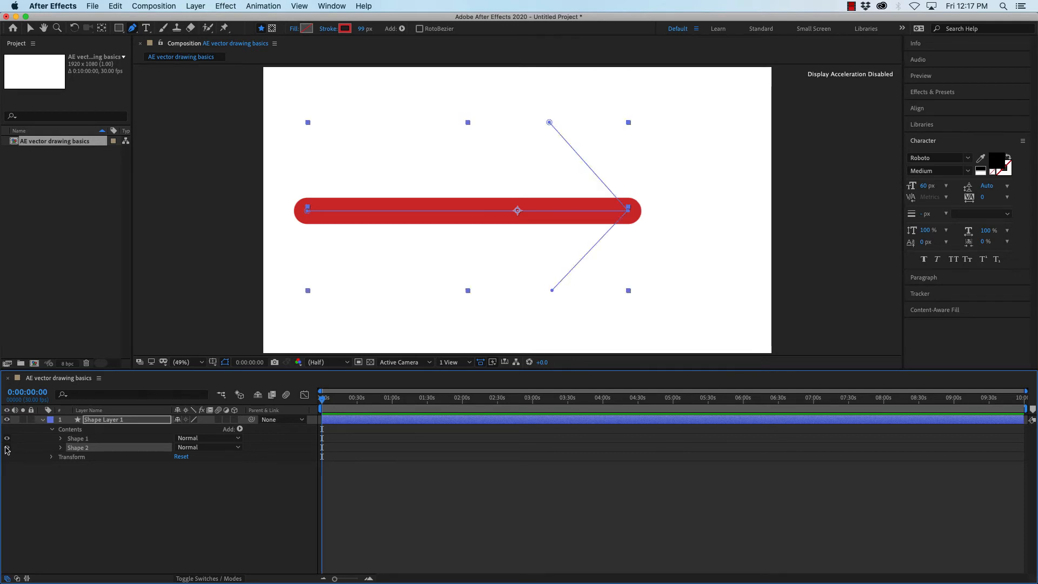
left_click(6, 447)
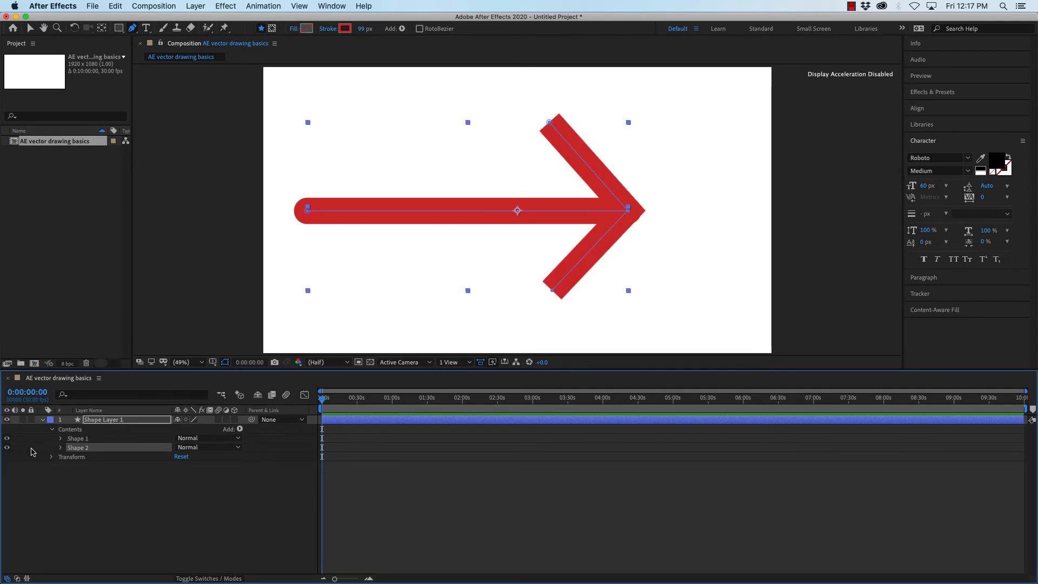
Set the line cap of the arrowhead's Stroke 1 in Shape 2 to Round Cap
left_click(83, 439)
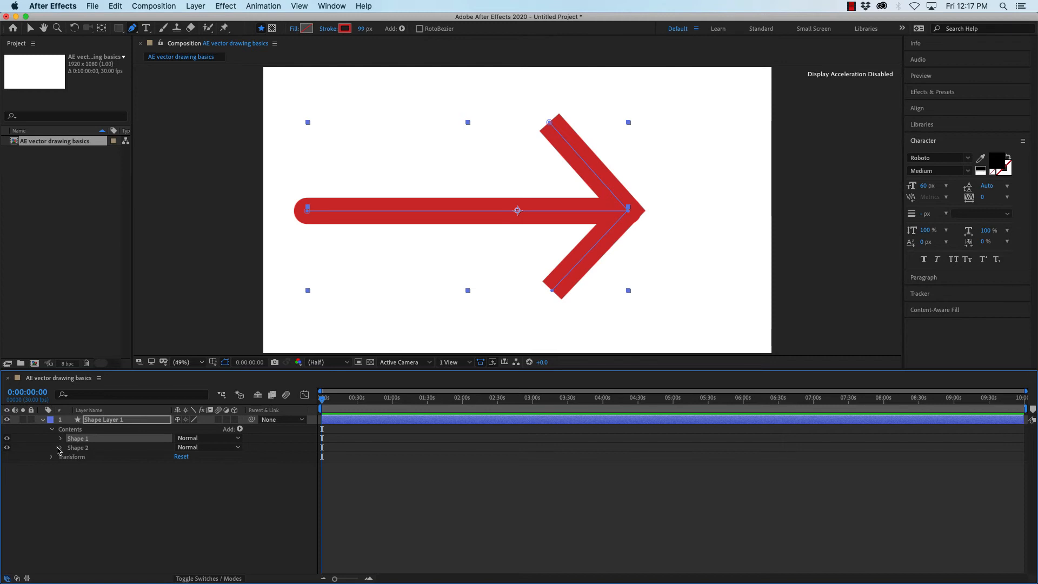
left_click(60, 448)
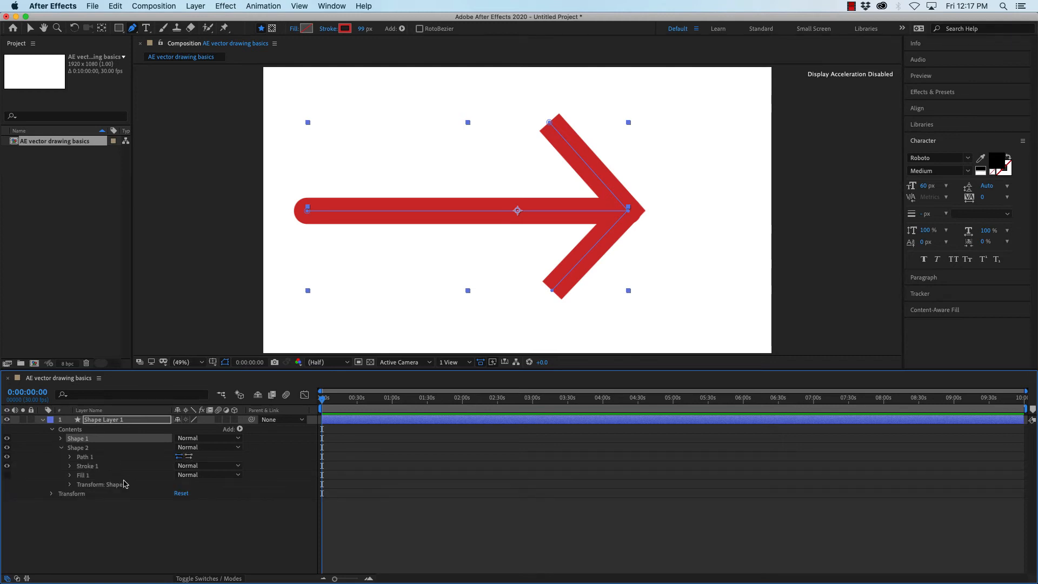
left_click(70, 466)
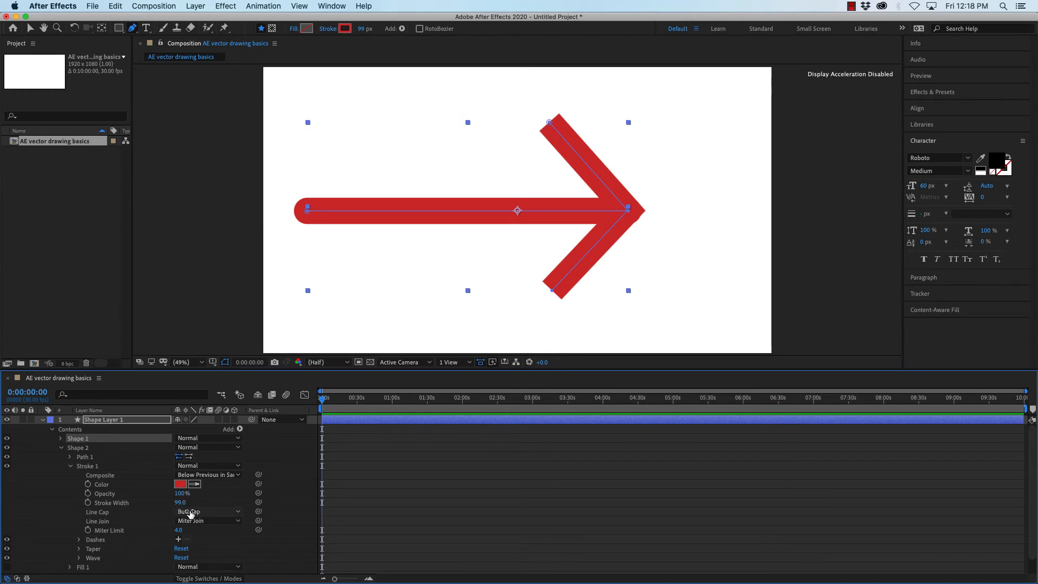
left_click(199, 512)
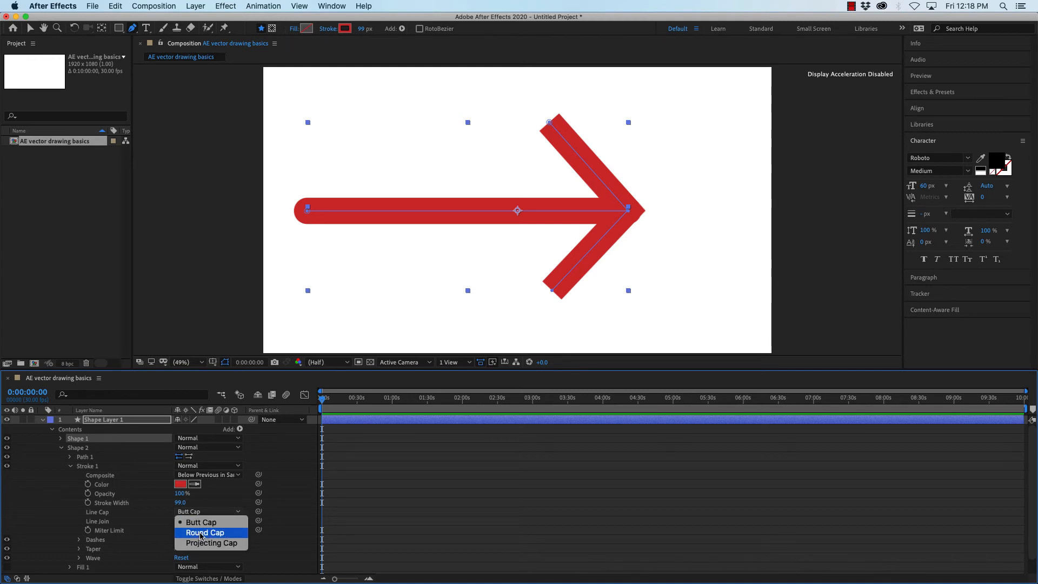
left_click(201, 533)
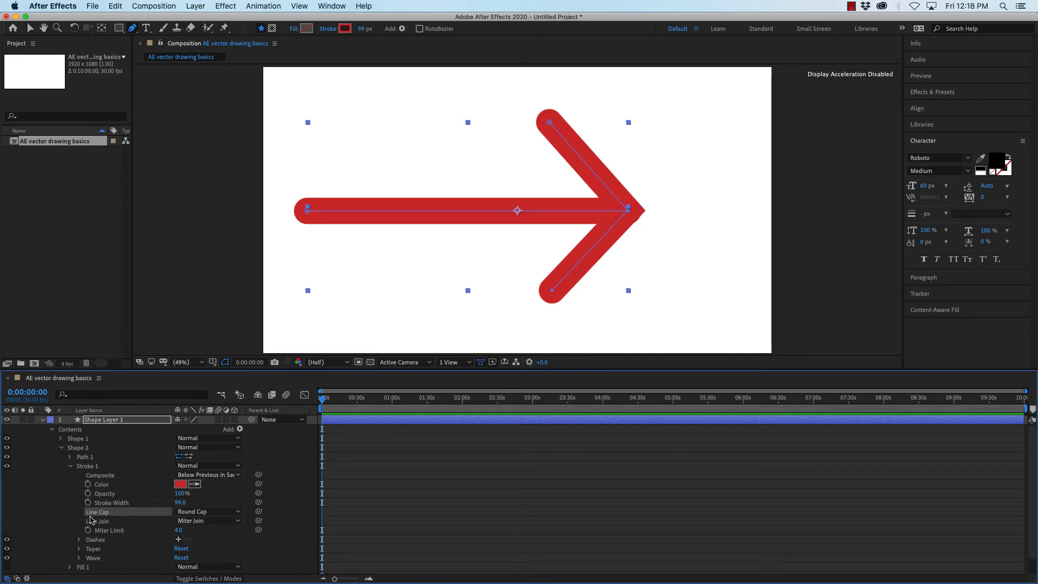
Select Shape 2 with the Selection tool and nudge the arrowhead in fine increments slightly right and back left past its starting position
left_click(85, 468)
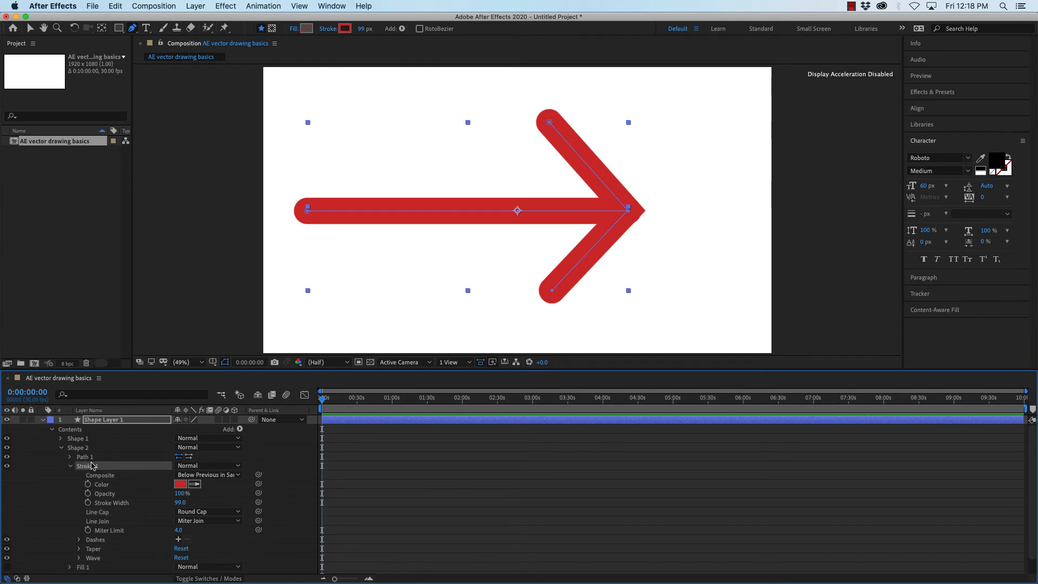
key("v")
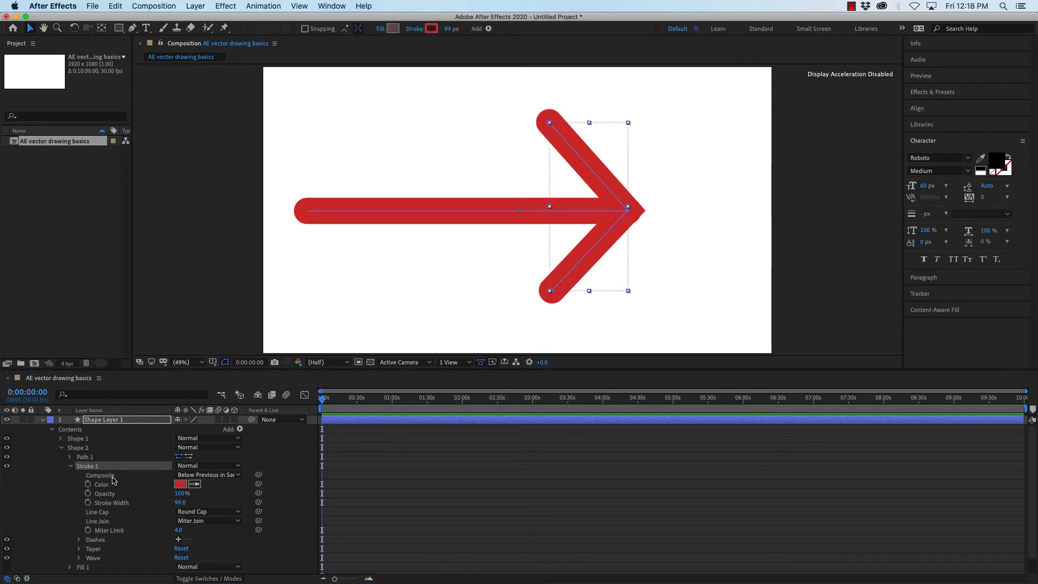
left_click(81, 457)
left_click(84, 466)
left_click(74, 448)
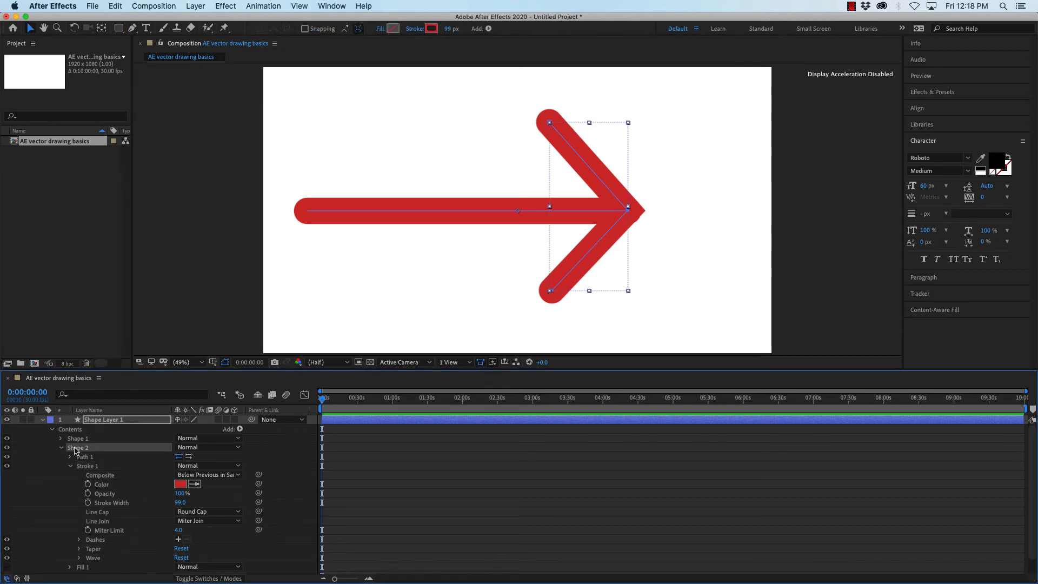
key("Right")
key("Right")
key("Right")
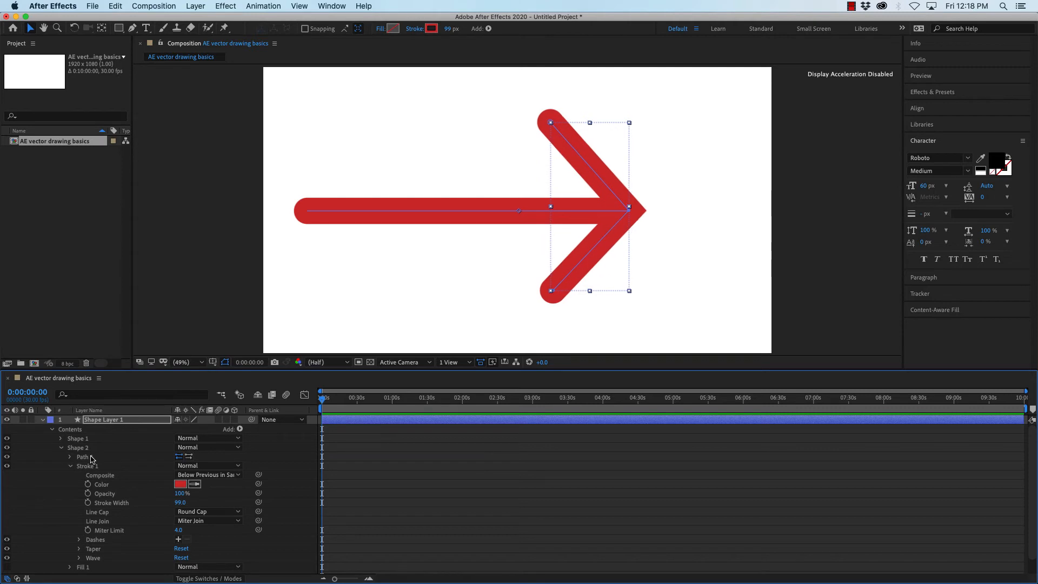
key("Left")
key("Left")
key("Left")
key("Left")
key("Left")
key("Left")
key("Left")
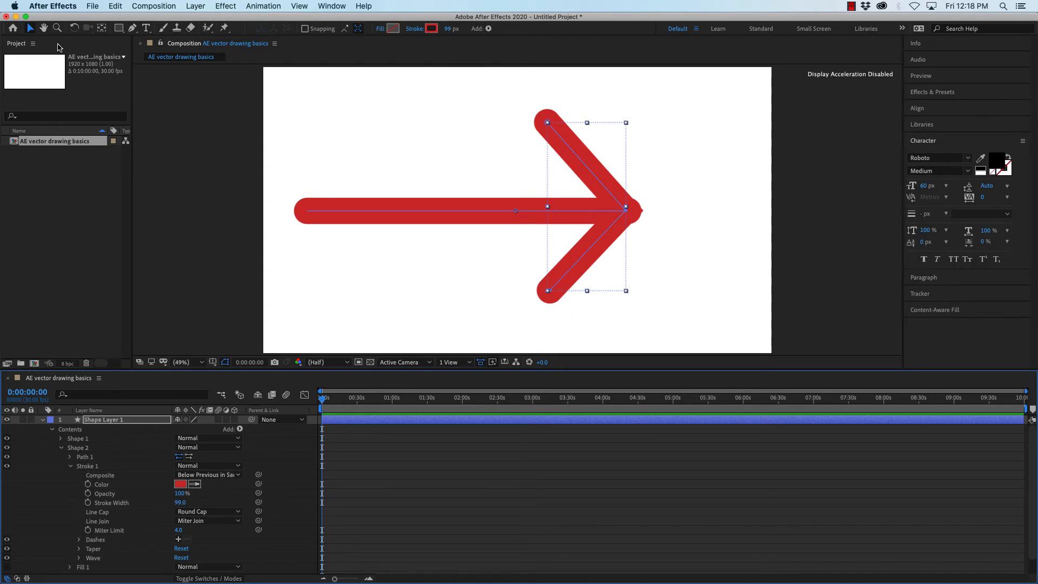
Move the Shape 2 arrowhead in large nudges right until it clears the line, and back left to overlap the line's end
left_click(31, 30)
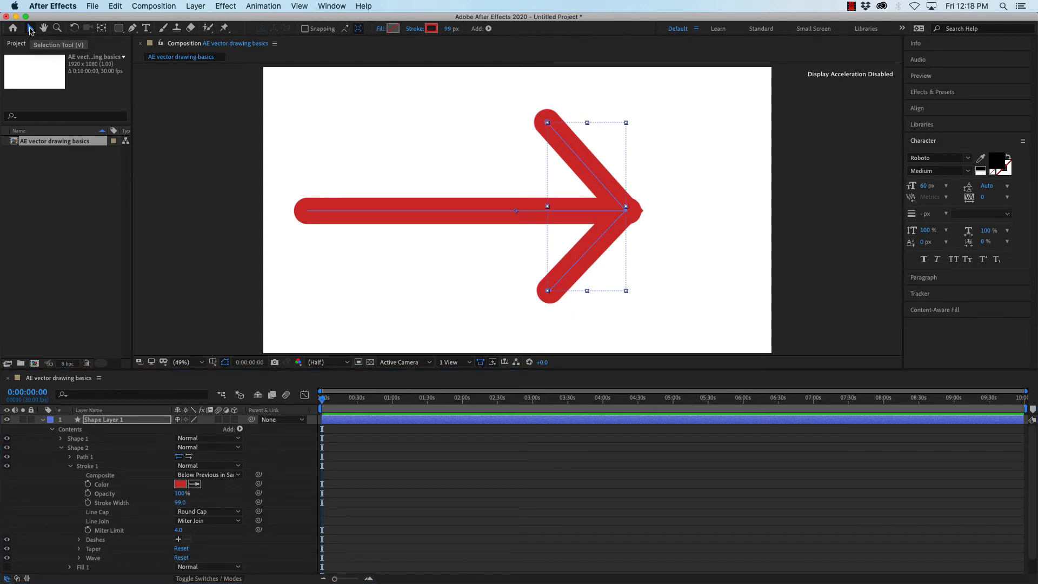
left_click(70, 467)
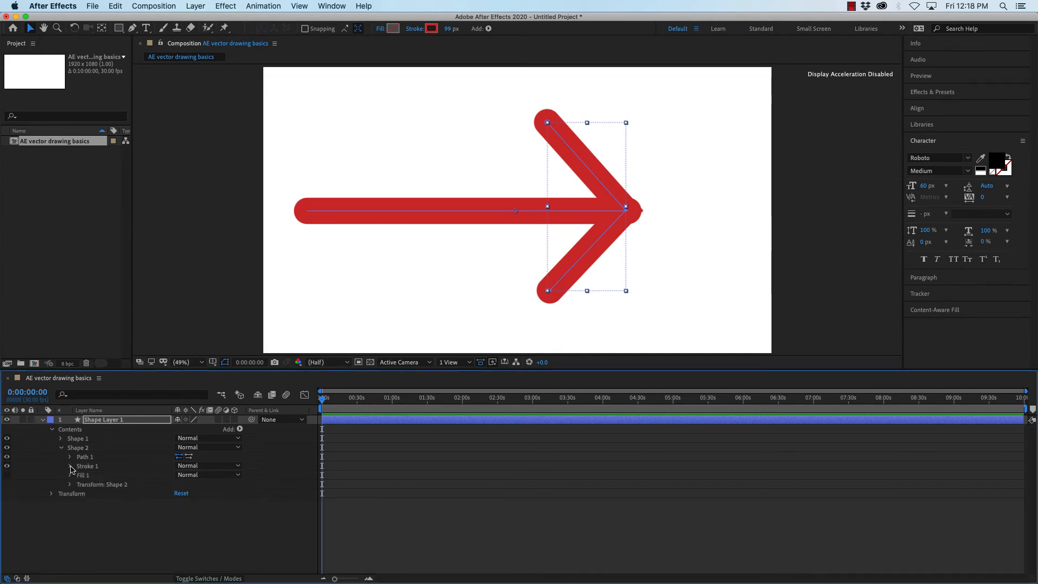
left_click(70, 466)
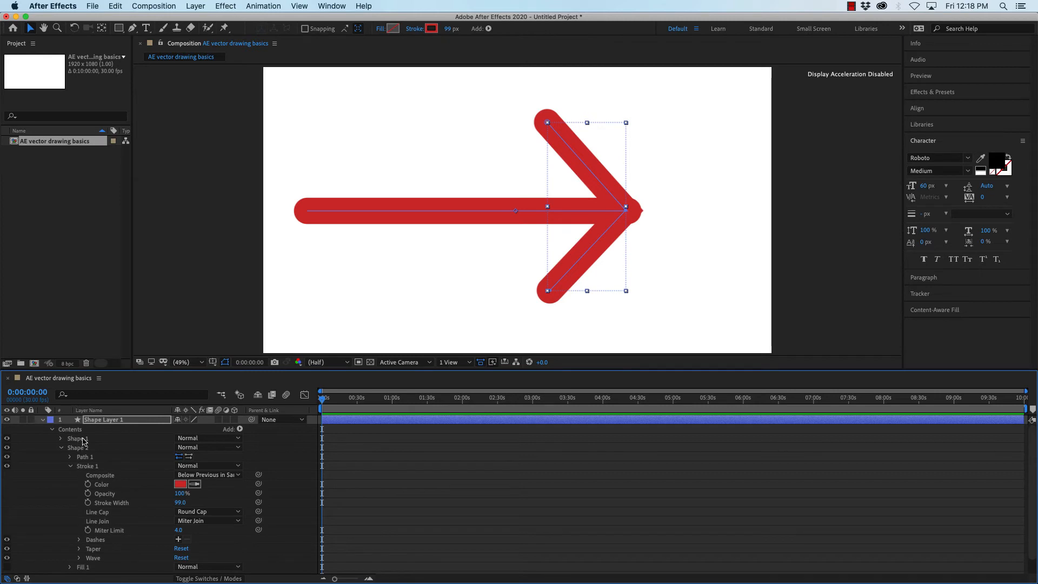
left_click(80, 448)
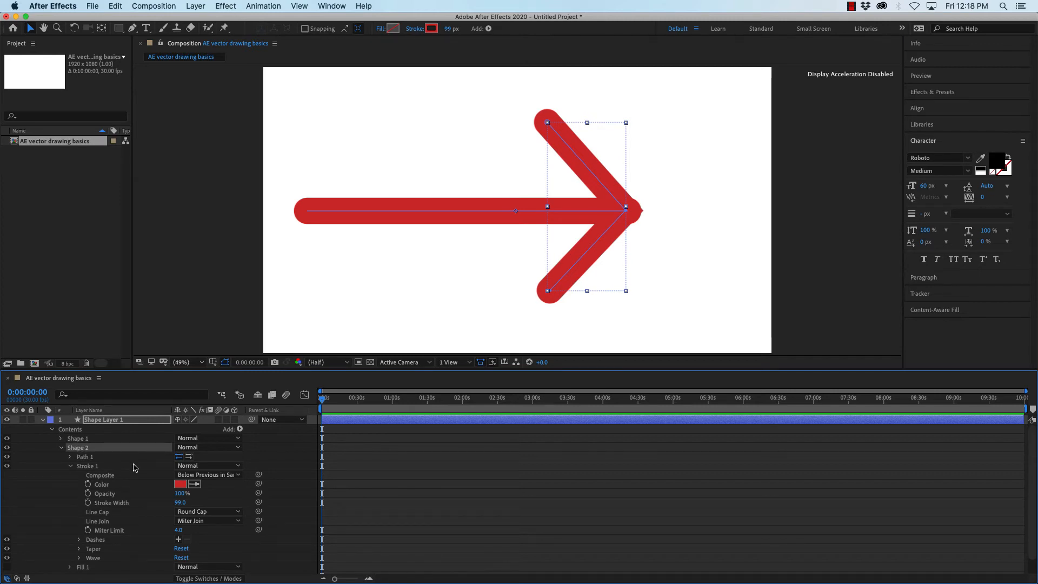
key("shift+Right")
key("shift+Right")
key("shift+Right")
key("shift+Right")
key("shift+Right")
key("shift+Right")
key("shift+Right")
key("shift+Right")
key("shift+Right")
key("shift+Right")
key("shift+Right")
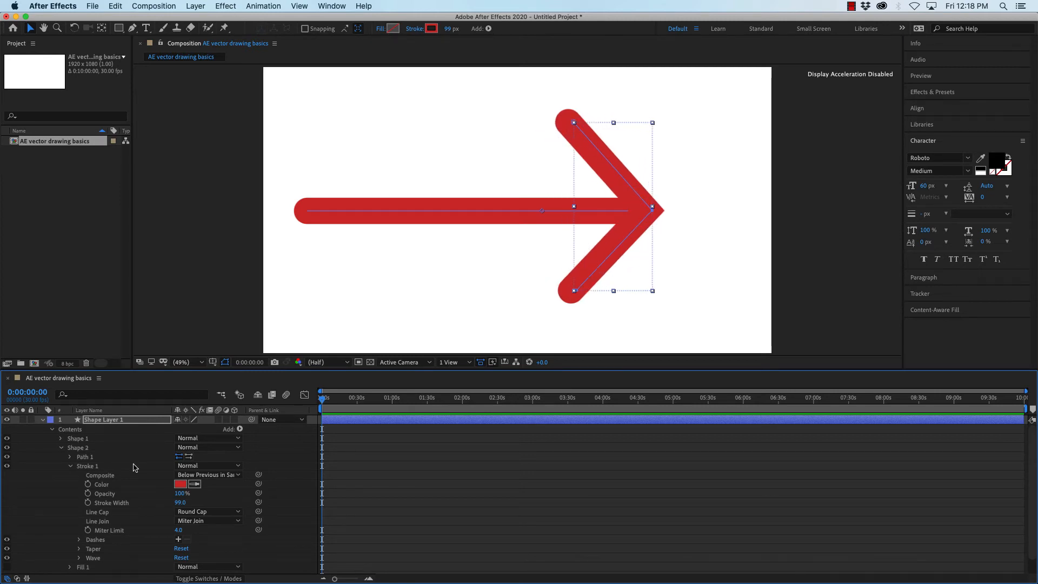
key("shift+Left")
key("shift+Left")
key("shift+Left")
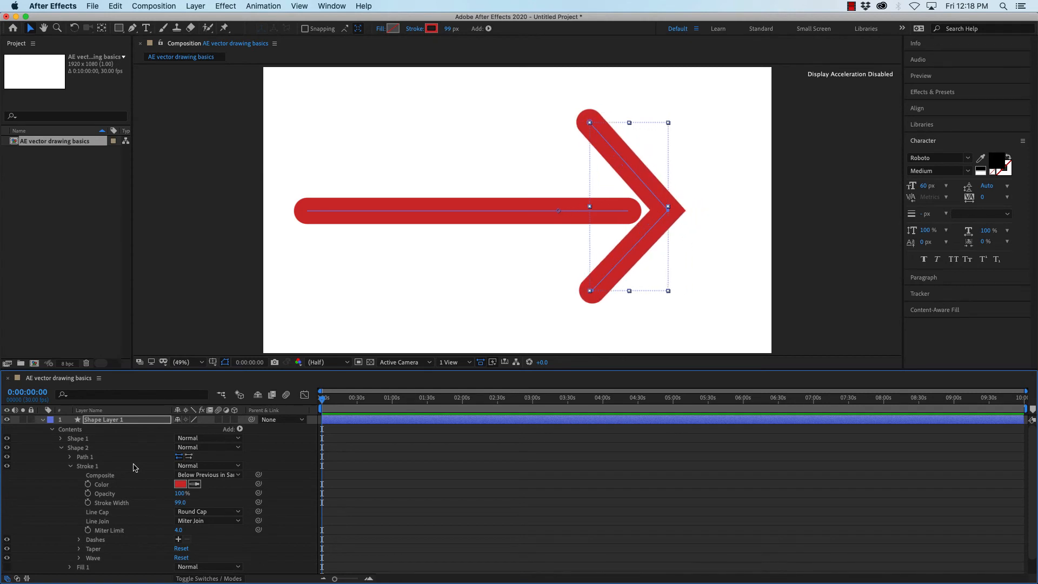
key("shift+Left")
key("shift+Left")
key("shift+Left")
key("shift+Left")
key("shift+Left")
key("shift+Left")
key("shift+Left")
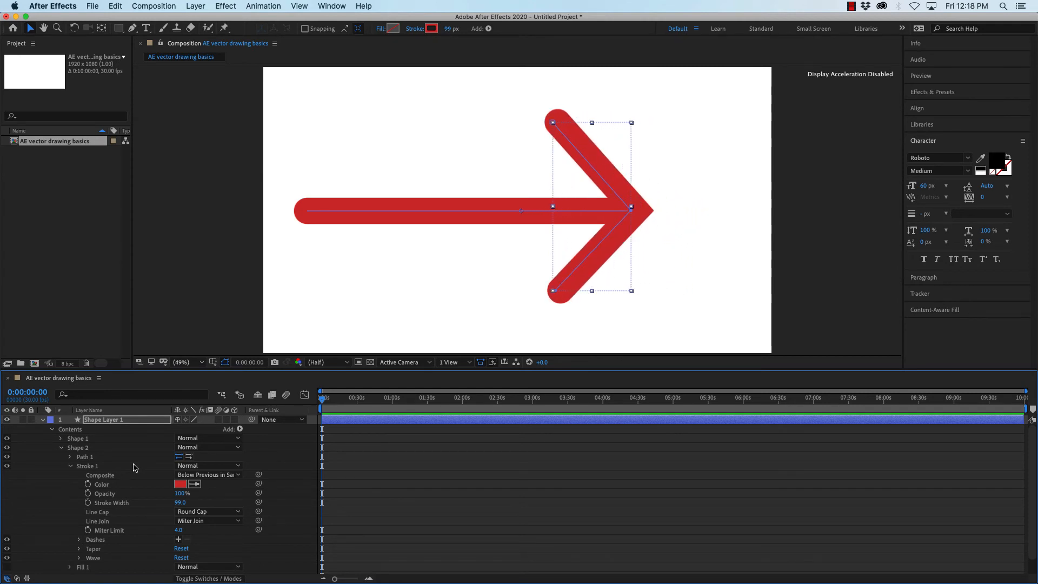
Nudge the Shape 2 arrowhead slightly down and left so its tip lines up with the end of the line
key("Down")
key("Down")
key("Down")
key("Down")
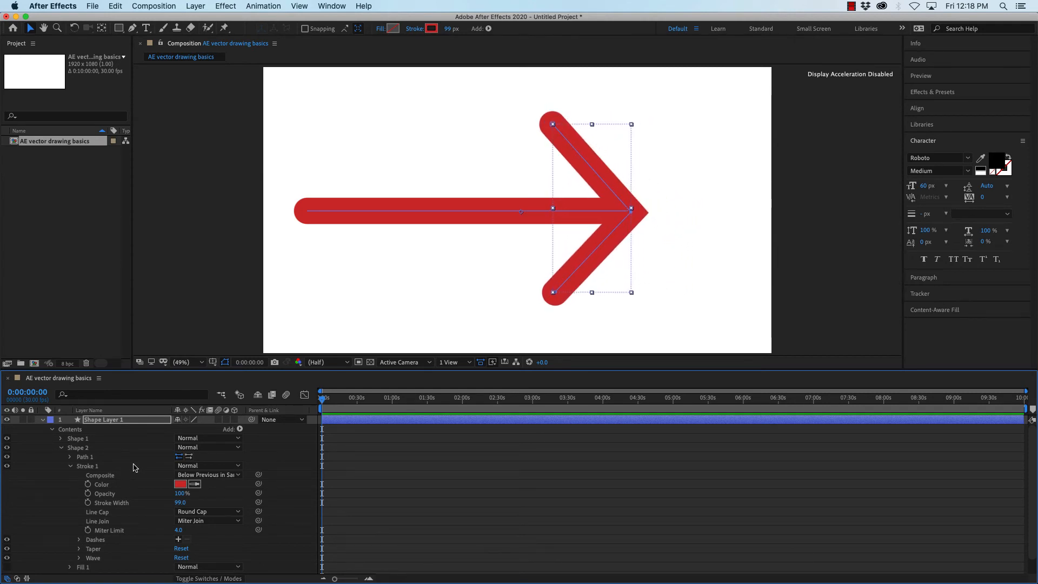
key("Left")
key("Left")
key("Left")
key("Left")
key("Left")
key("Left")
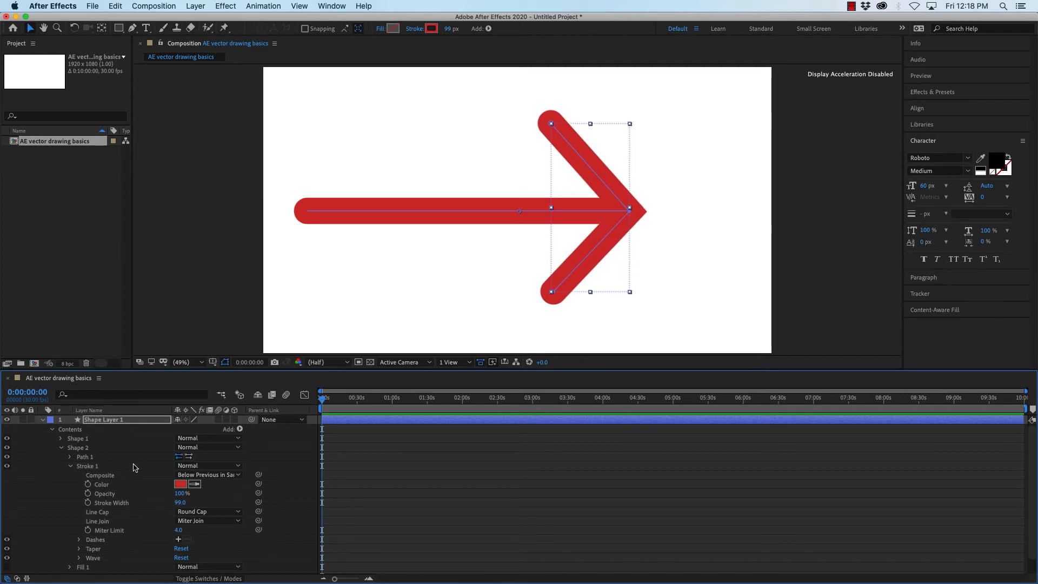
Select Shape 1, try nudging the line up and back down and moving it up across the arrowhead, and undo the move
left_click(88, 469)
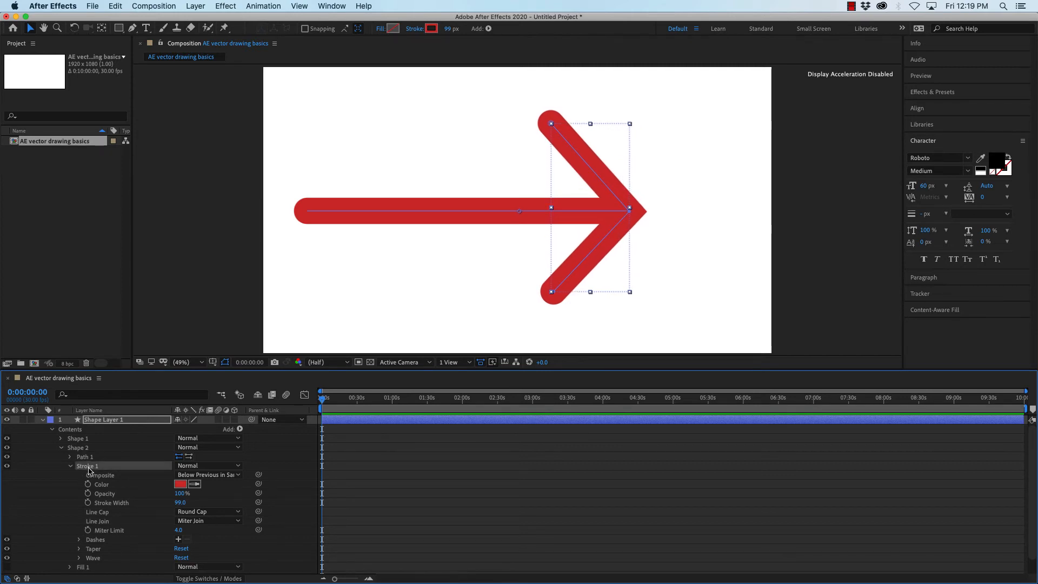
left_click(79, 440)
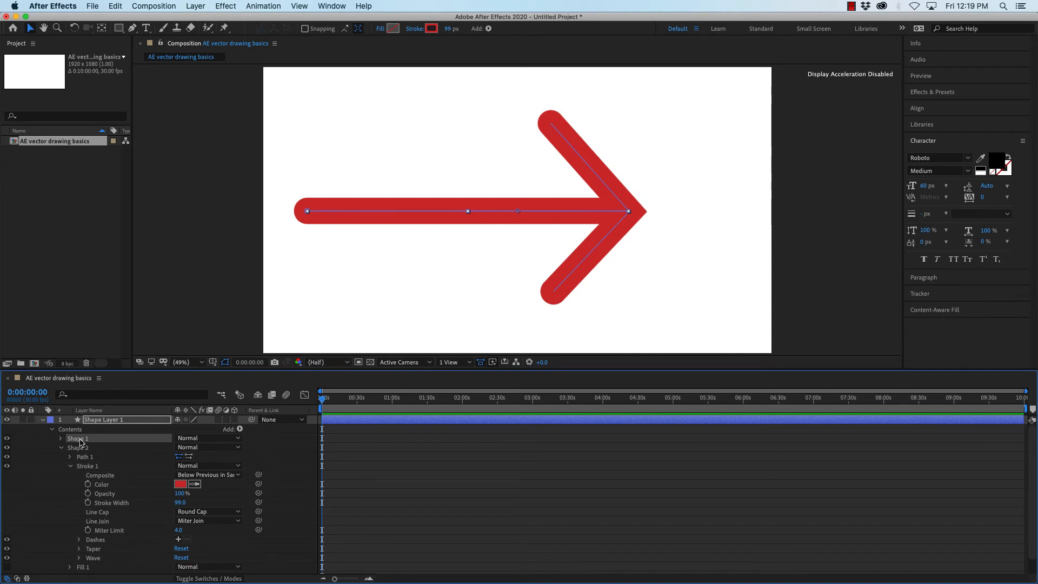
key("shift+Up")
key("shift+Up")
key("shift+Up")
key("shift+Down")
key("shift+Down")
key("shift+Down")
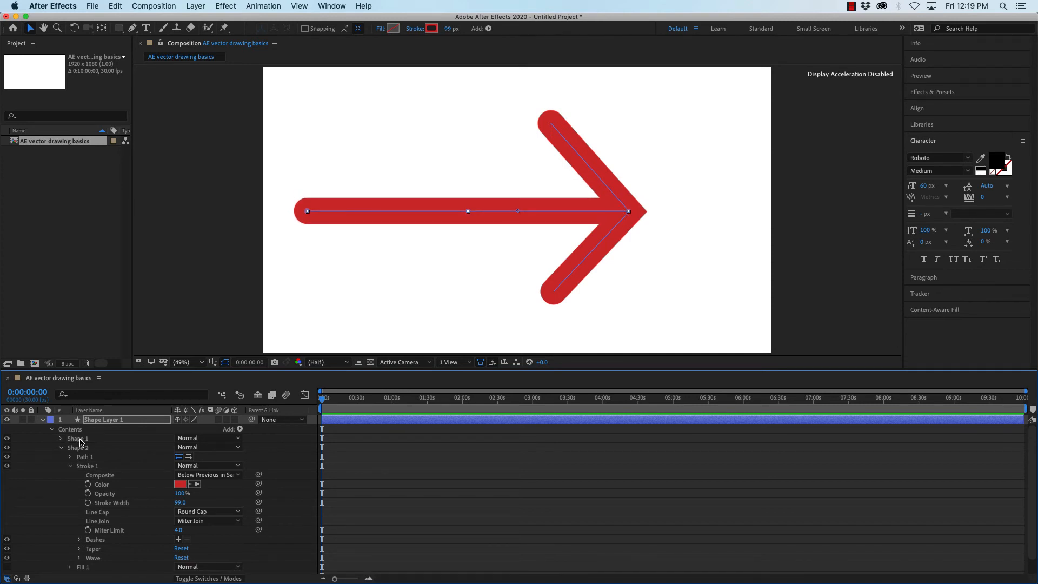
left_click_drag(414, 214, 448, 170)
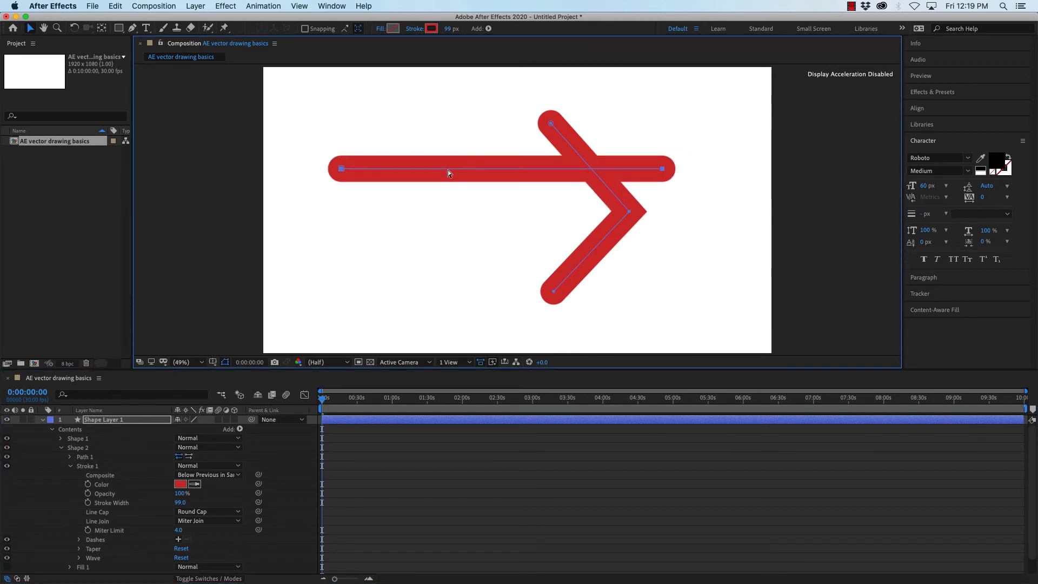
key("super+z")
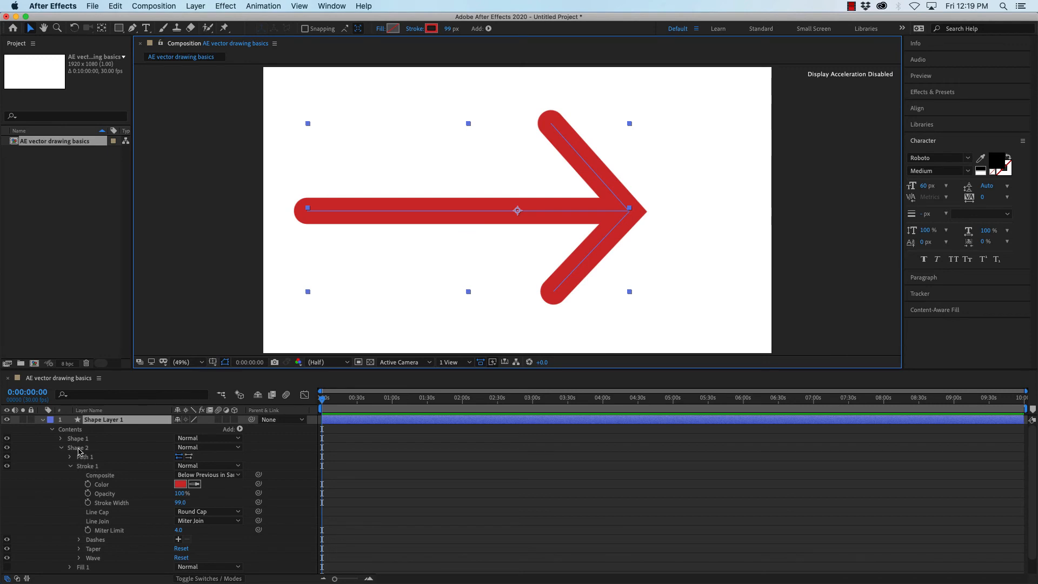
Collapse Shape 2, toggle its visibility off and on to check that it is the arrowhead, and expand its properties again
left_click(61, 449)
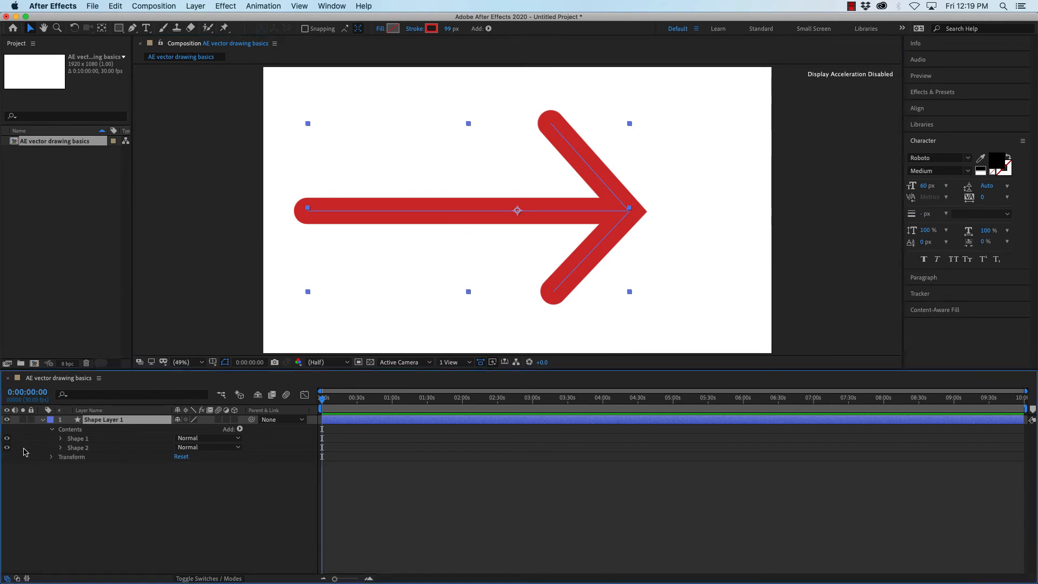
left_click(7, 449)
left_click(7, 448)
left_click(61, 449)
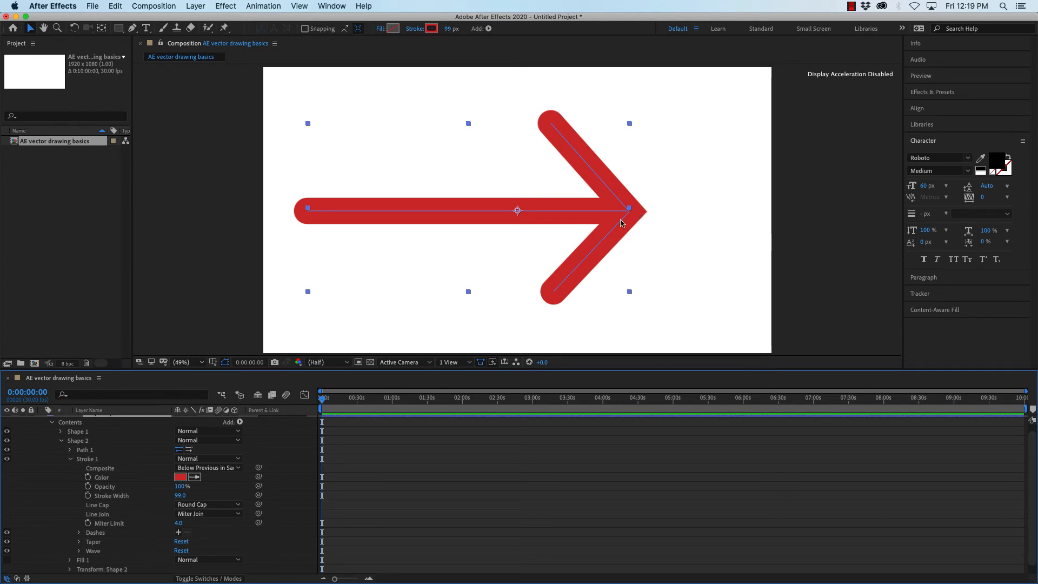
Set the line join of the arrowhead's Stroke 1 in Shape 2 to Round Join
left_click(83, 441)
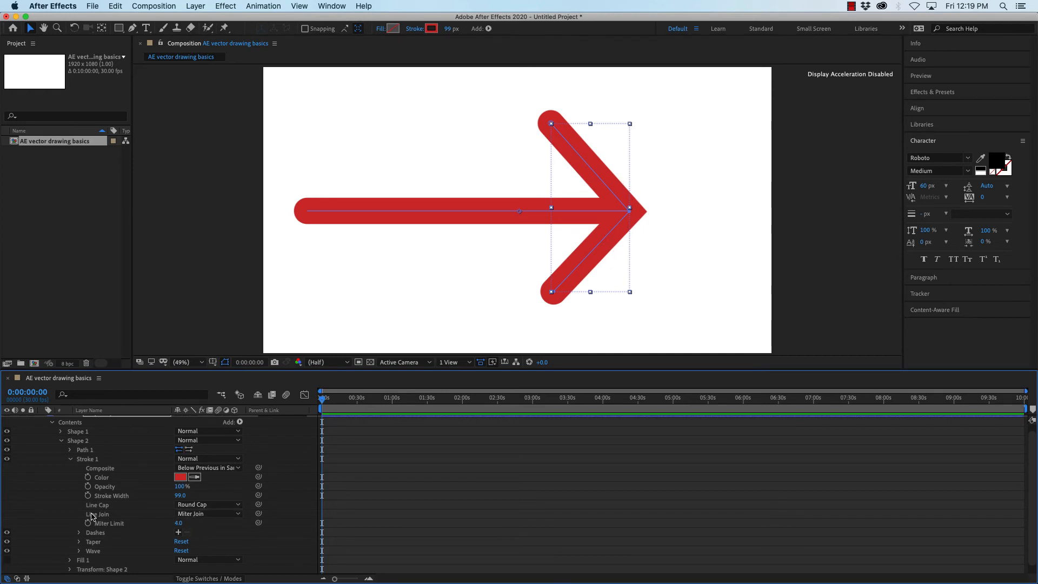
left_click(202, 515)
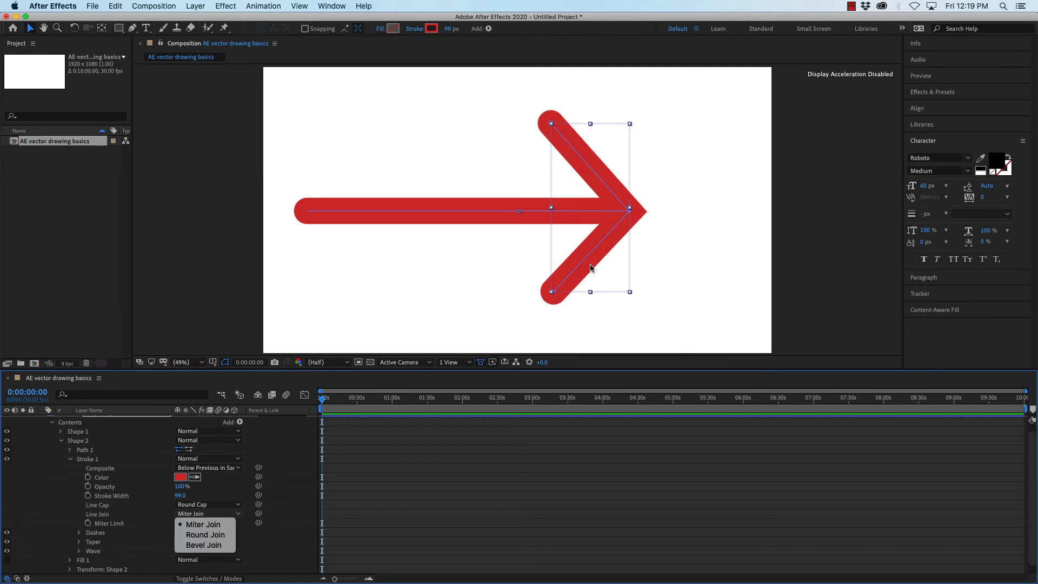
left_click(204, 534)
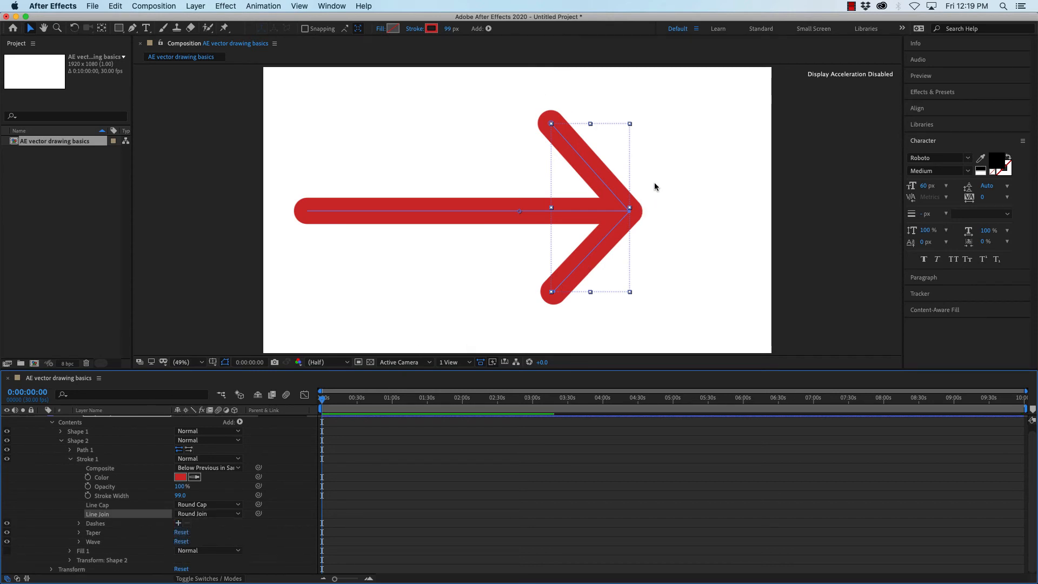
left_click(167, 326)
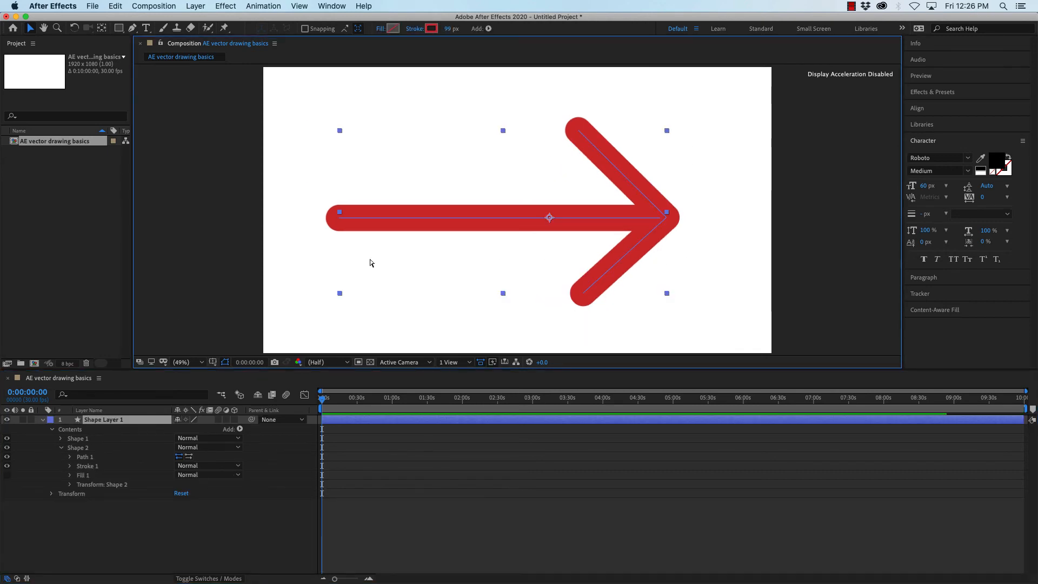
Select Path 1 of Shape 2, move the arrowhead's upper end point slightly inward, and undo a trial move of the tip point
left_click(560, 240)
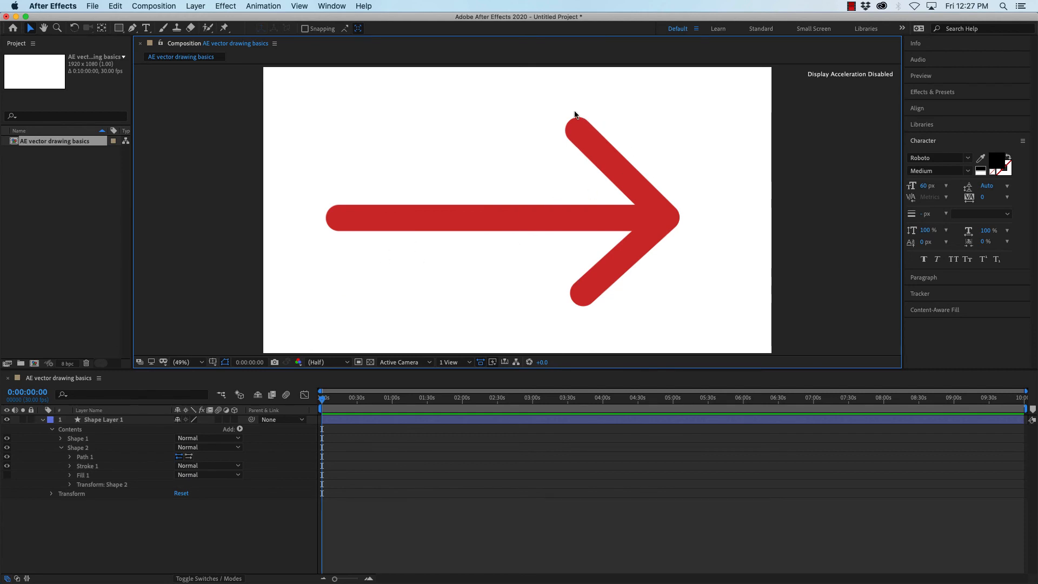
left_click(85, 458)
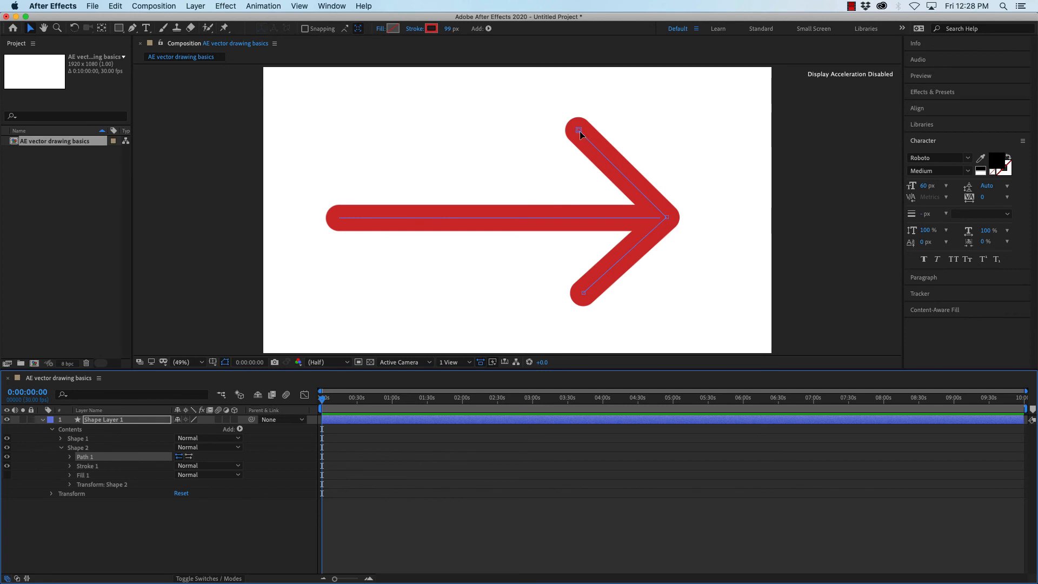
mouse_move(579, 130)
left_mouse_down()
mouse_move(631, 125)
mouse_move(707, 156)
mouse_move(582, 132)
left_mouse_up()
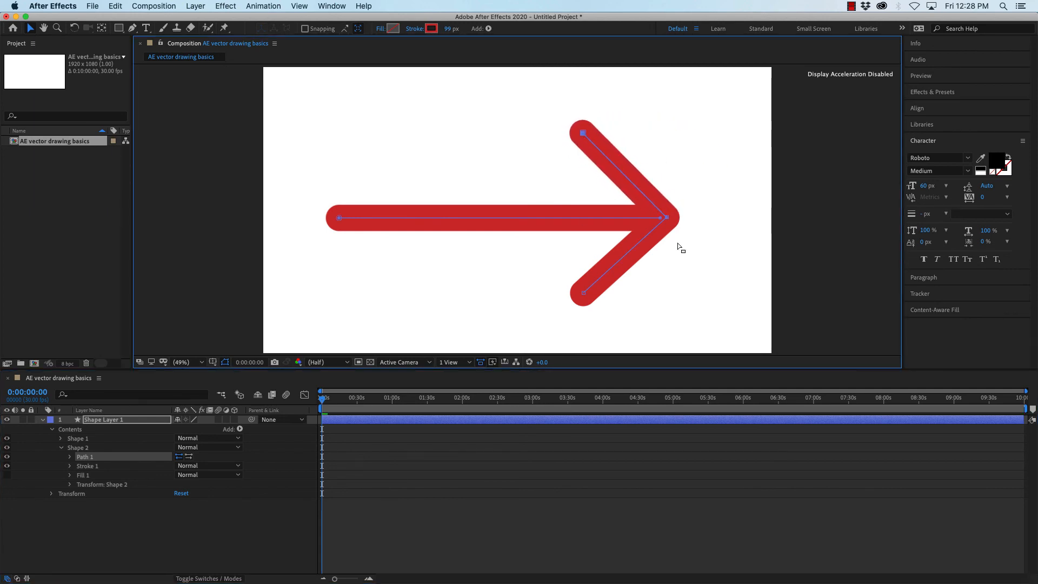
left_click_drag(666, 217, 732, 217)
key("super+z")
Expand Stroke 1 of Shape 2 to review its color, width, cap and join properties, and collapse it again
left_click(86, 467)
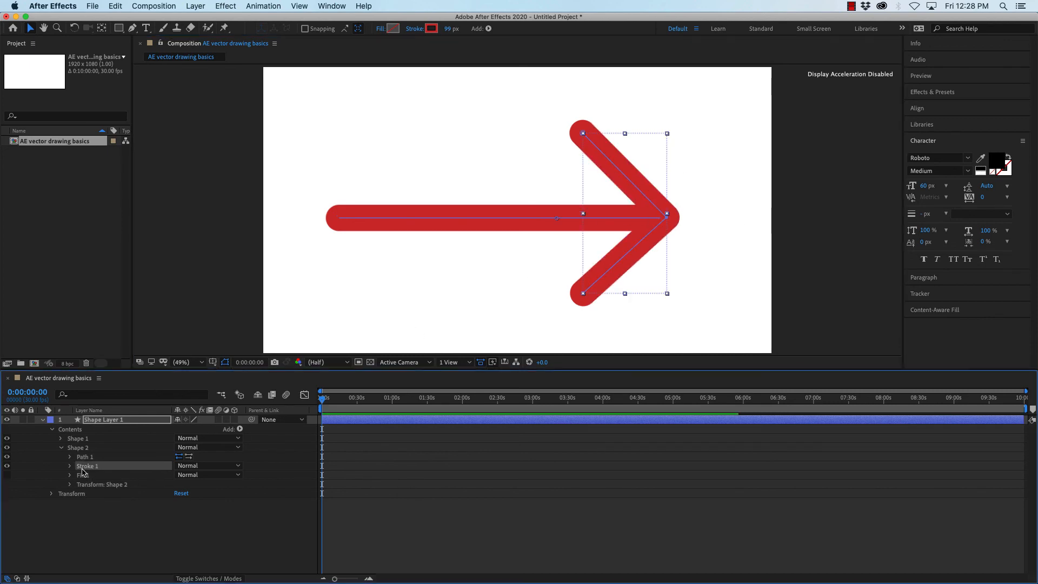
left_click(70, 467)
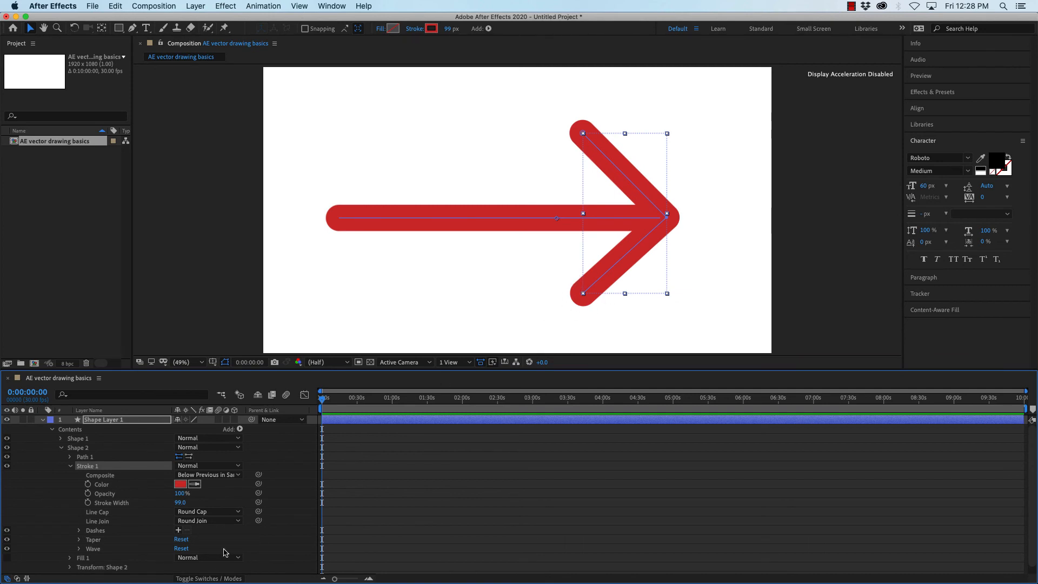
left_click(70, 467)
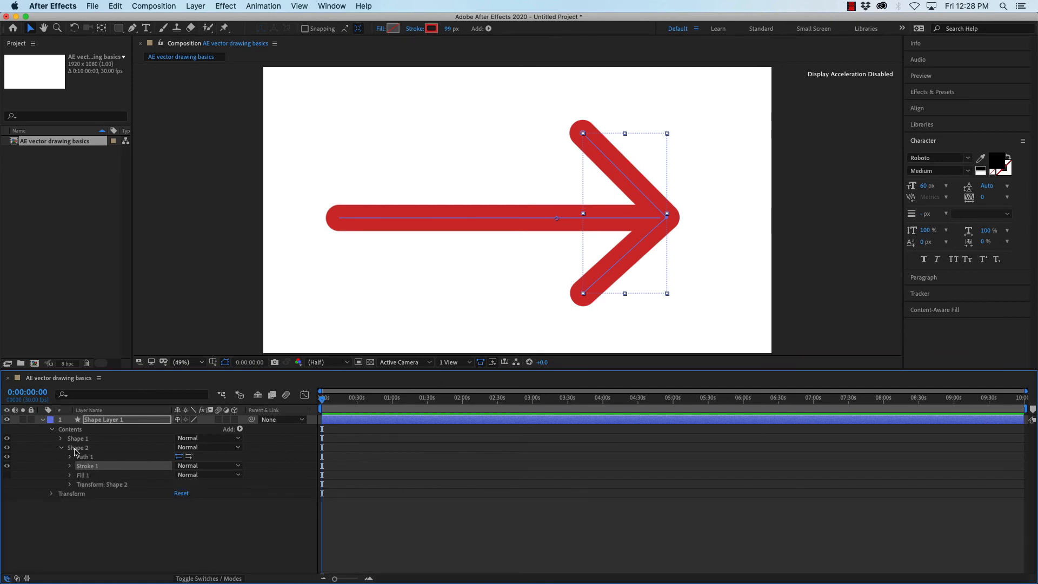
Select Shape 2, try reshaping the arrowhead's lower arm into a curve, undo the distortion, and reselect Shape 2
left_click(75, 449)
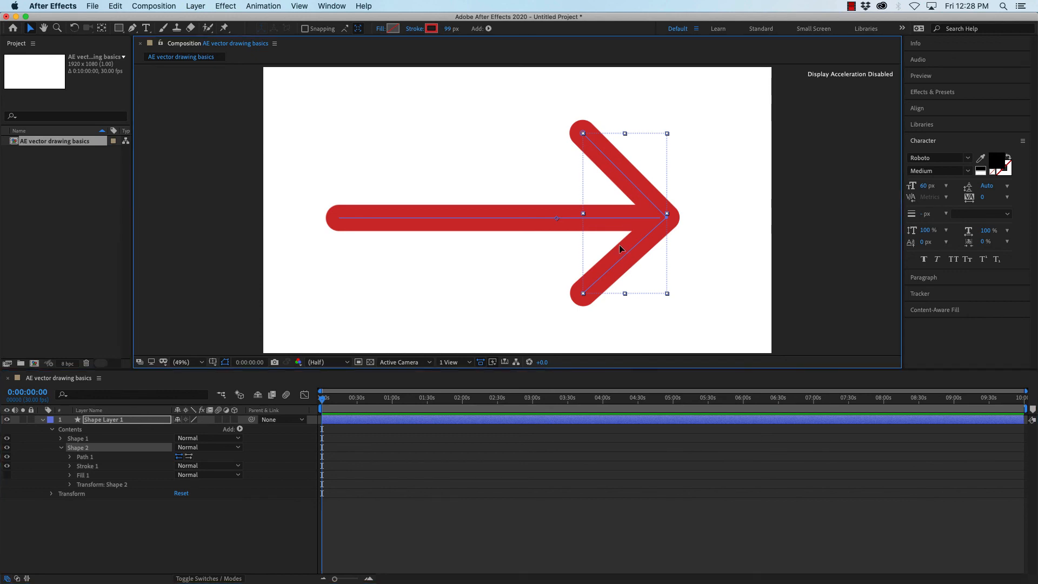
mouse_move(619, 246)
left_mouse_down()
mouse_move(684, 260)
mouse_move(637, 274)
mouse_move(675, 261)
mouse_move(647, 267)
mouse_move(633, 252)
left_mouse_up()
double_click(631, 249)
mouse_move(631, 249)
left_mouse_down()
mouse_move(662, 282)
mouse_move(676, 270)
mouse_move(642, 271)
mouse_move(684, 278)
mouse_move(683, 288)
mouse_move(683, 269)
mouse_move(671, 254)
mouse_move(653, 282)
mouse_move(643, 278)
left_mouse_up()
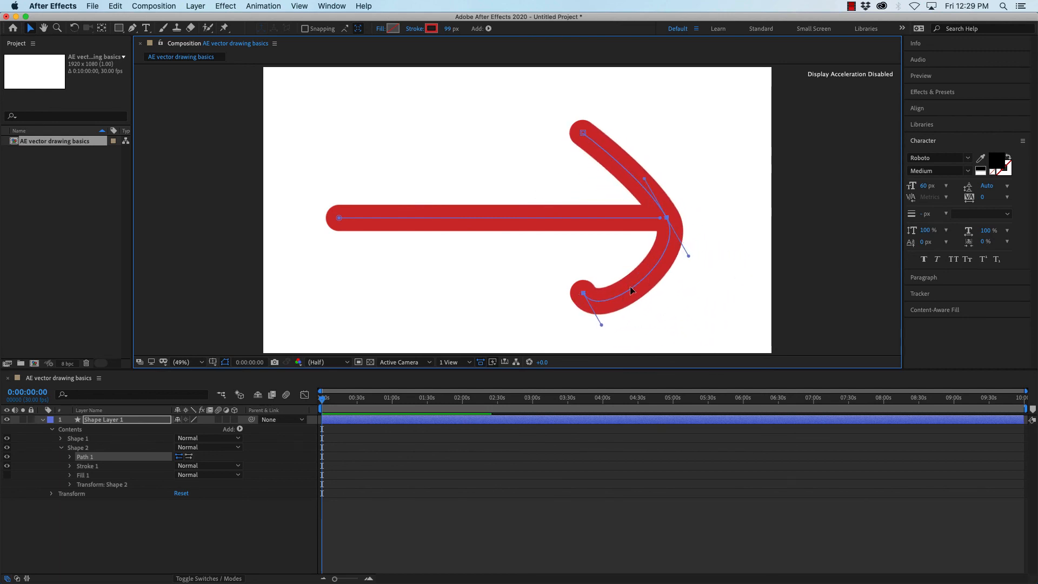
key("cmd+z")
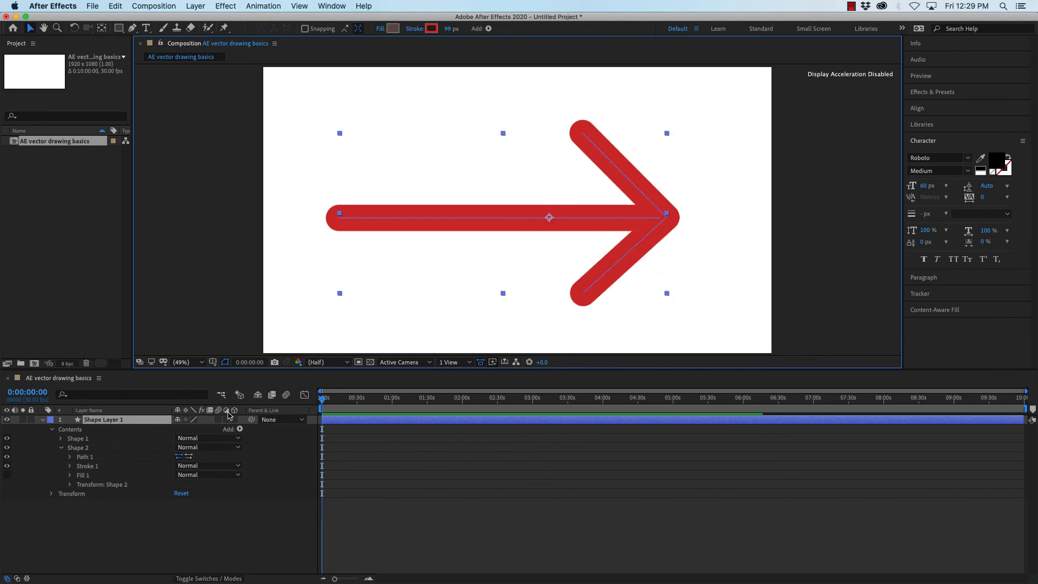
left_click(82, 448)
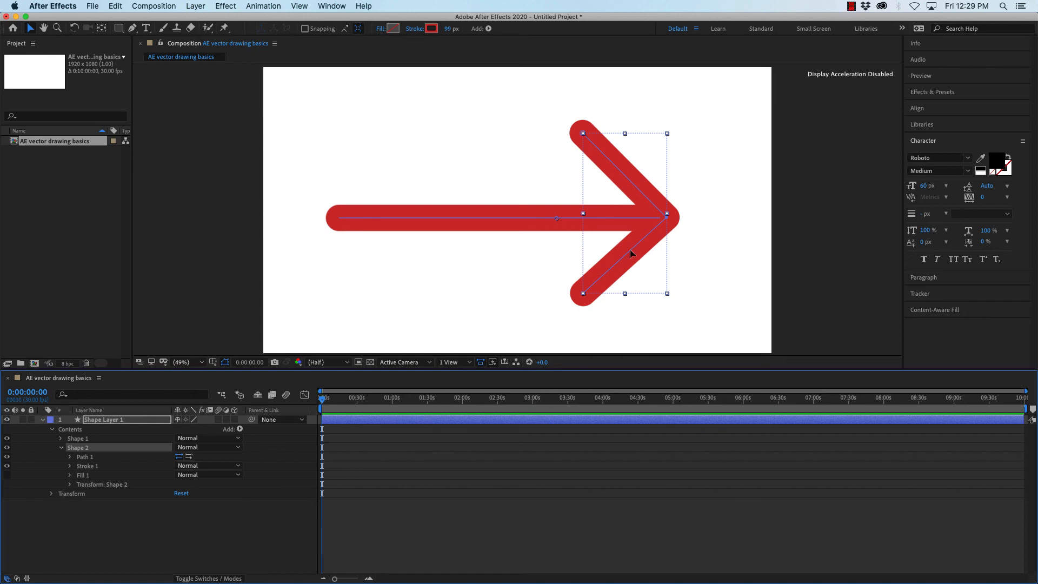
key("space")
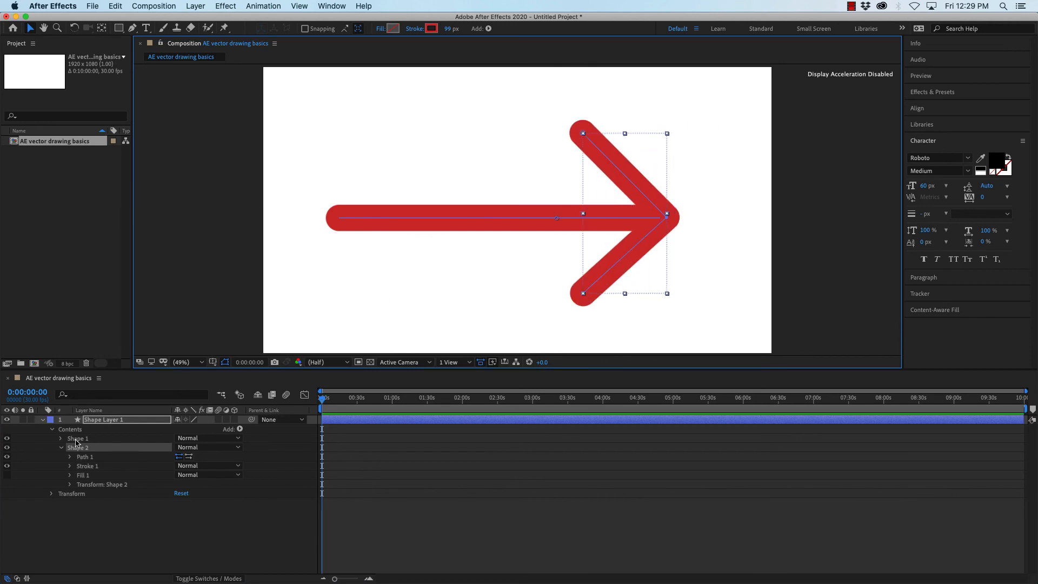
Select Shape 1, try moving the line in the composition so the whole arrow shifts right, and undo the move
left_click(77, 438)
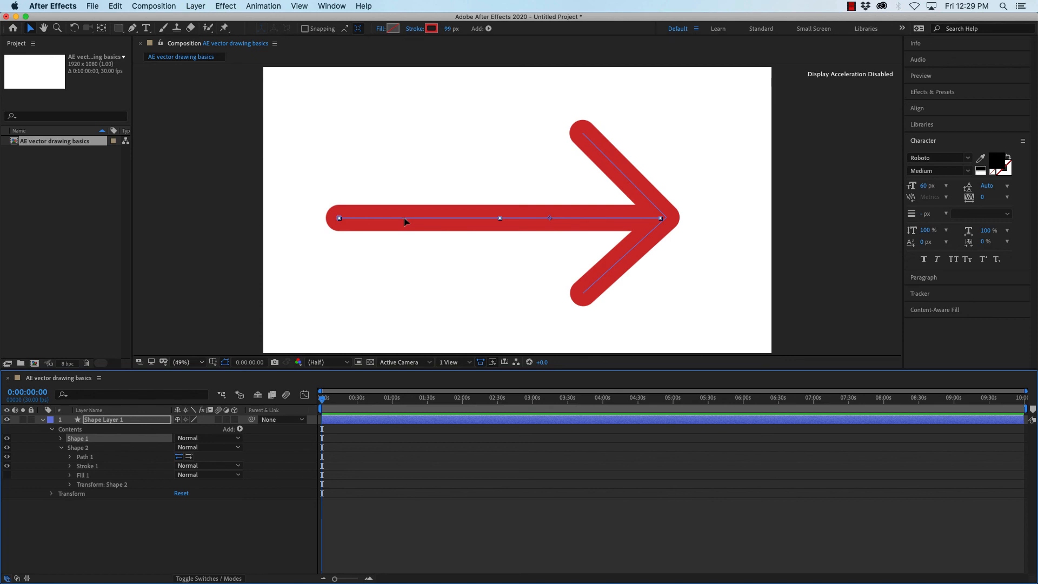
mouse_move(404, 217)
left_mouse_down()
mouse_move(419, 169)
mouse_move(414, 111)
mouse_move(380, 172)
mouse_move(401, 232)
mouse_move(395, 221)
left_mouse_up()
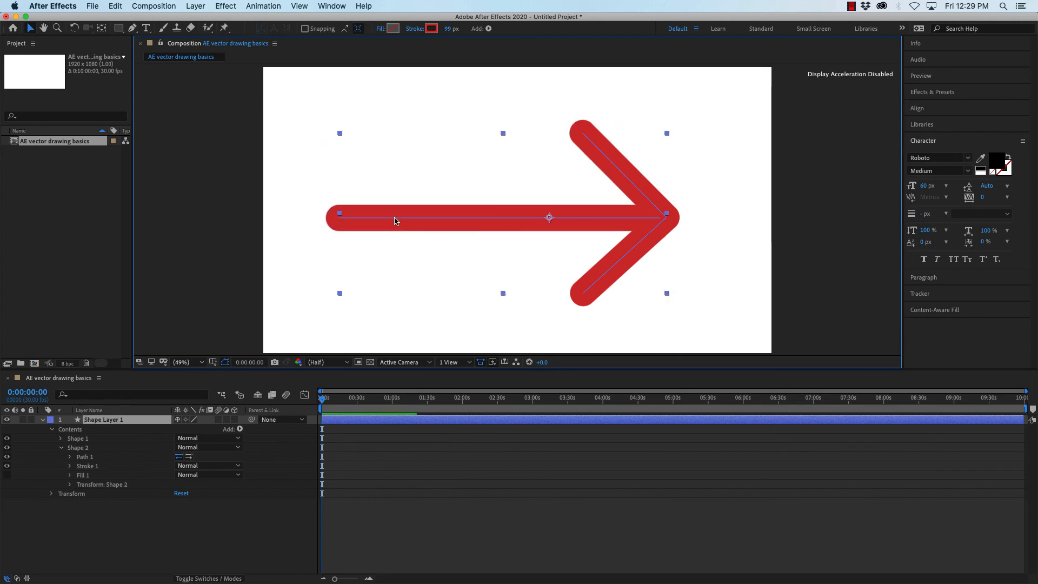
left_click(78, 439)
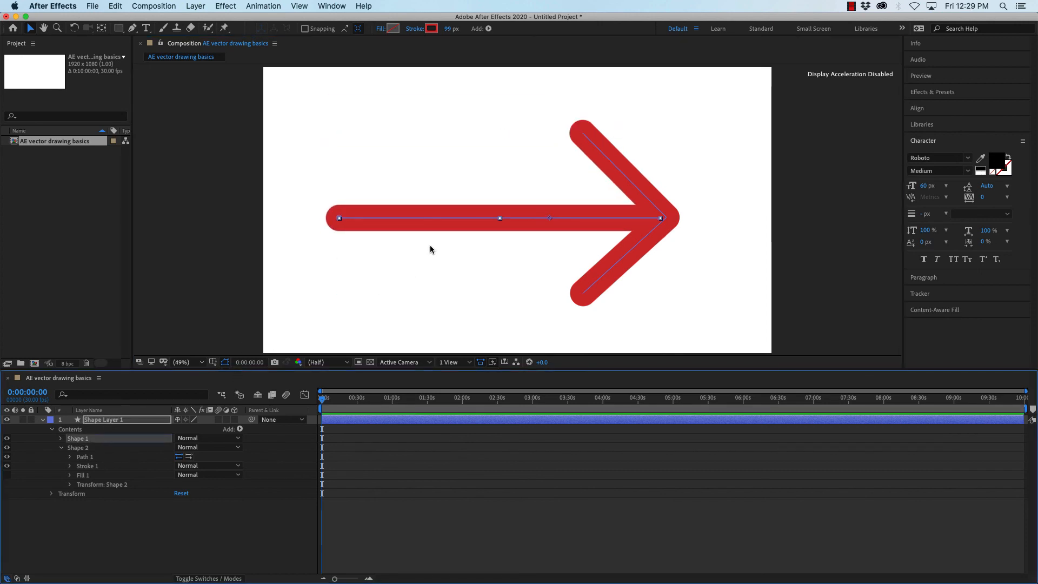
left_click(417, 213)
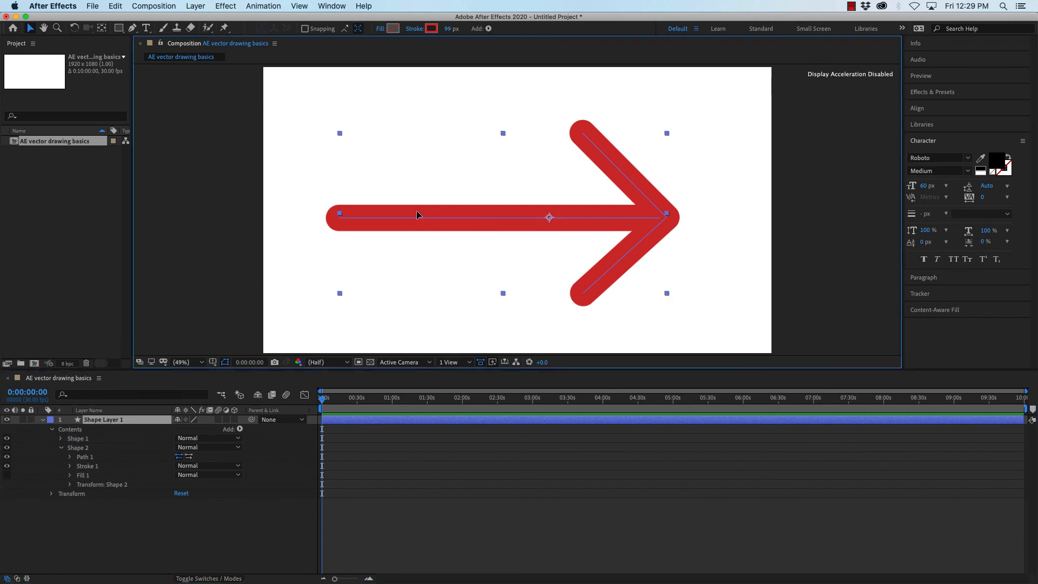
left_click_drag(420, 211, 512, 196)
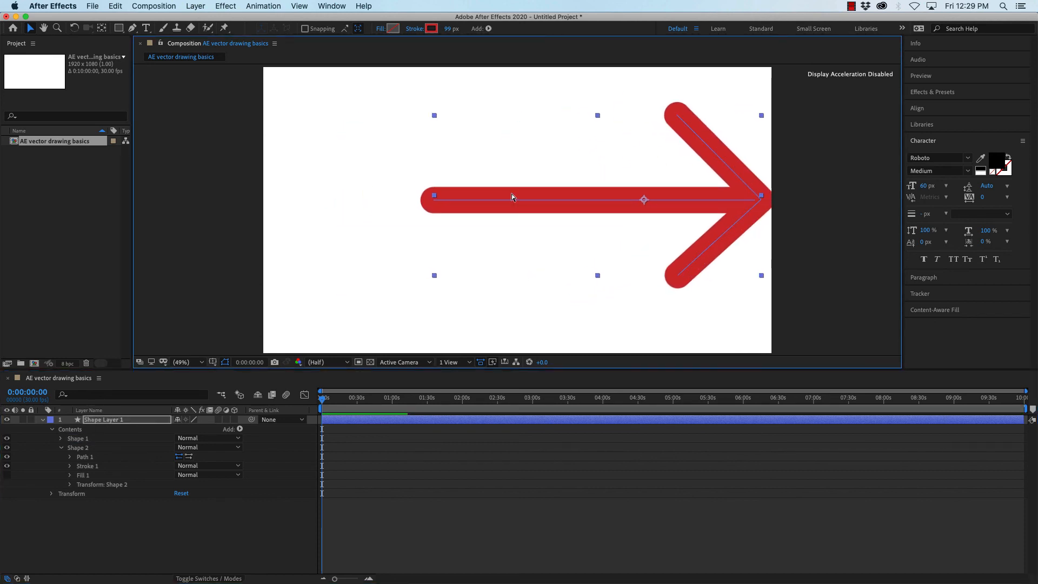
key("super+z")
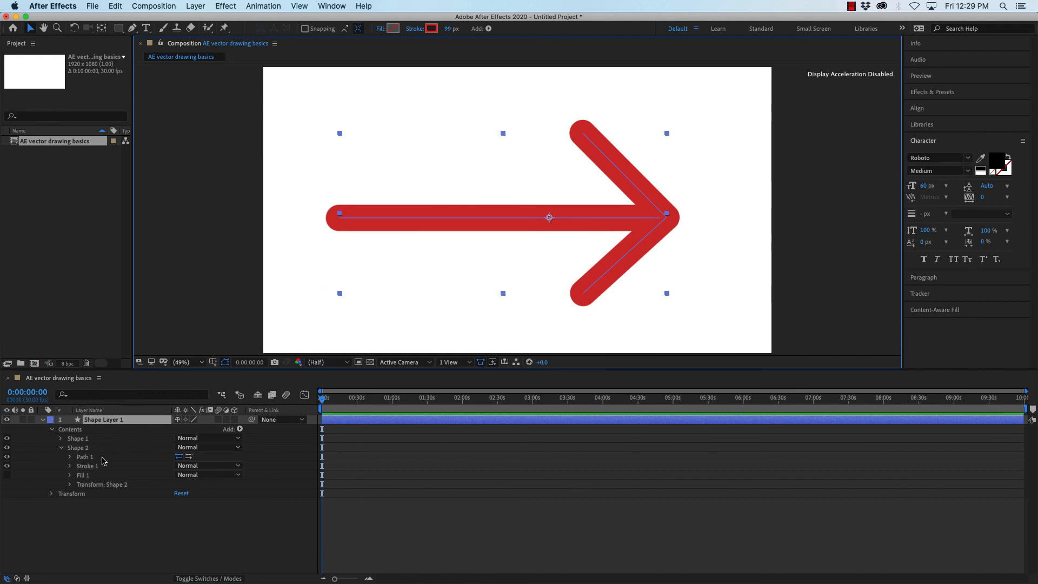
Collapse all properties of Shape Layer 1, select the layer, and move the whole arrow slightly up and to the right
left_click(60, 448)
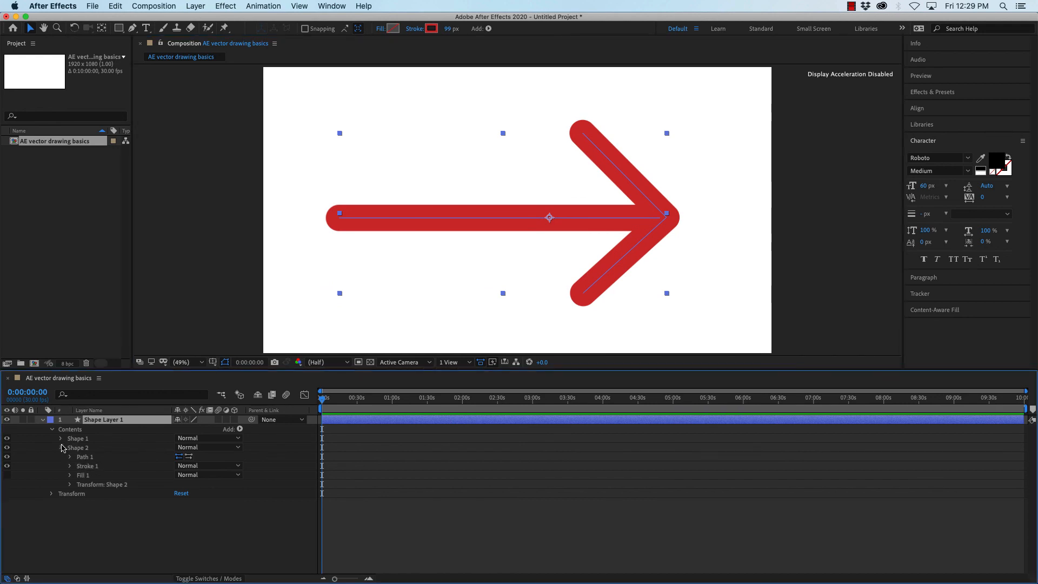
left_click(52, 430)
left_click(42, 420)
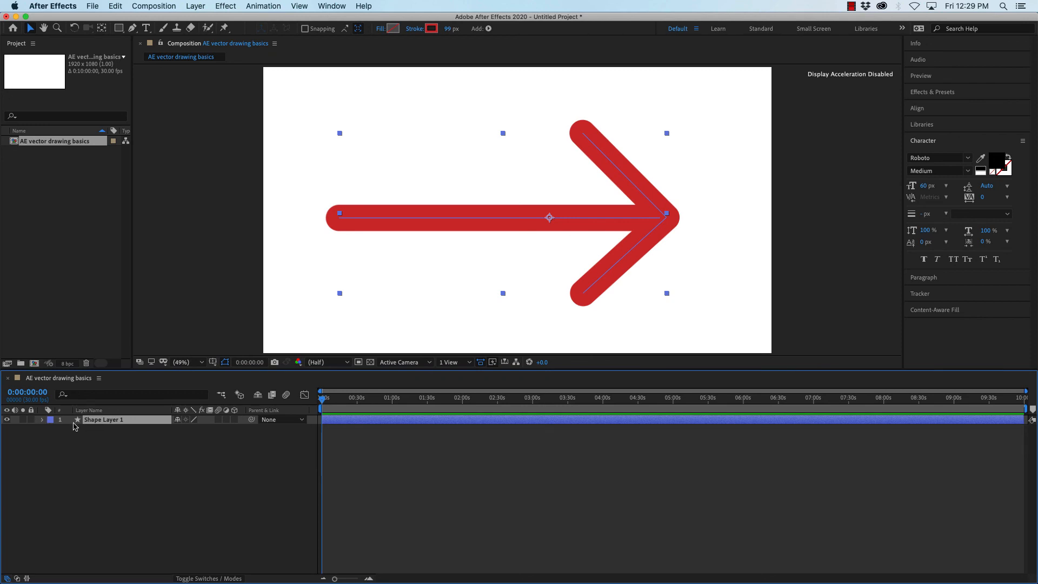
left_click(186, 309)
left_click(92, 421)
mouse_move(577, 222)
left_mouse_down()
mouse_move(597, 218)
mouse_move(636, 239)
mouse_move(587, 200)
mouse_move(583, 214)
left_mouse_up()
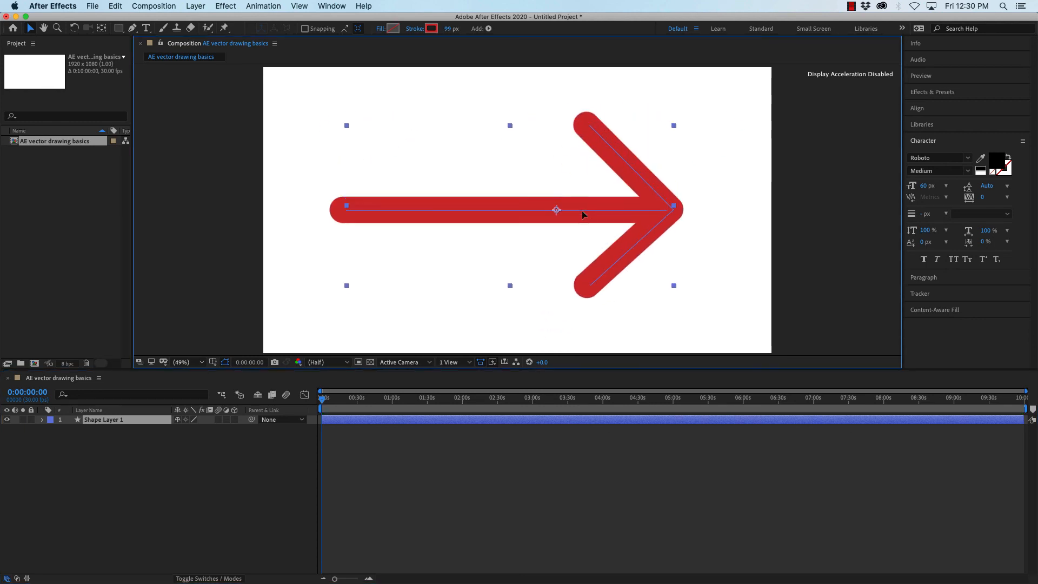